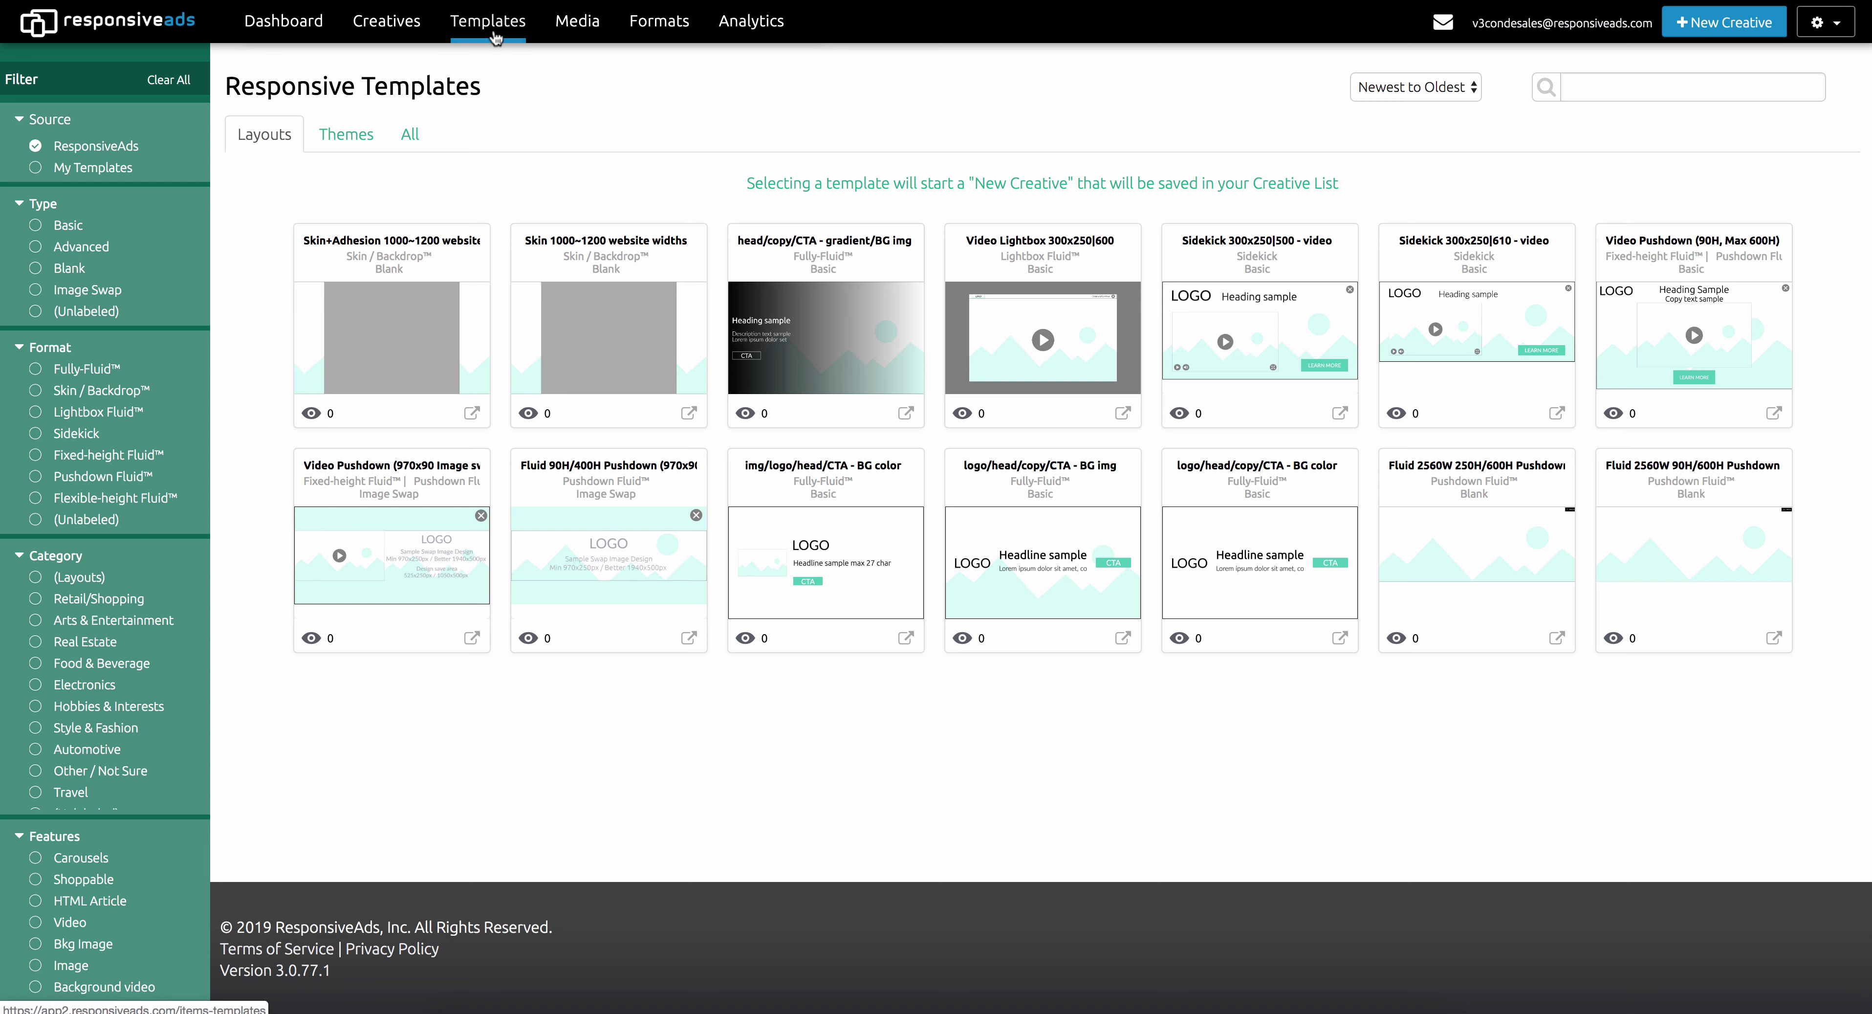
# Step: Bring up the Responsive Templates gallery of layout templates, newest first, filtered to ResponsiveAds source
pyautogui.moveTo(416, 320)
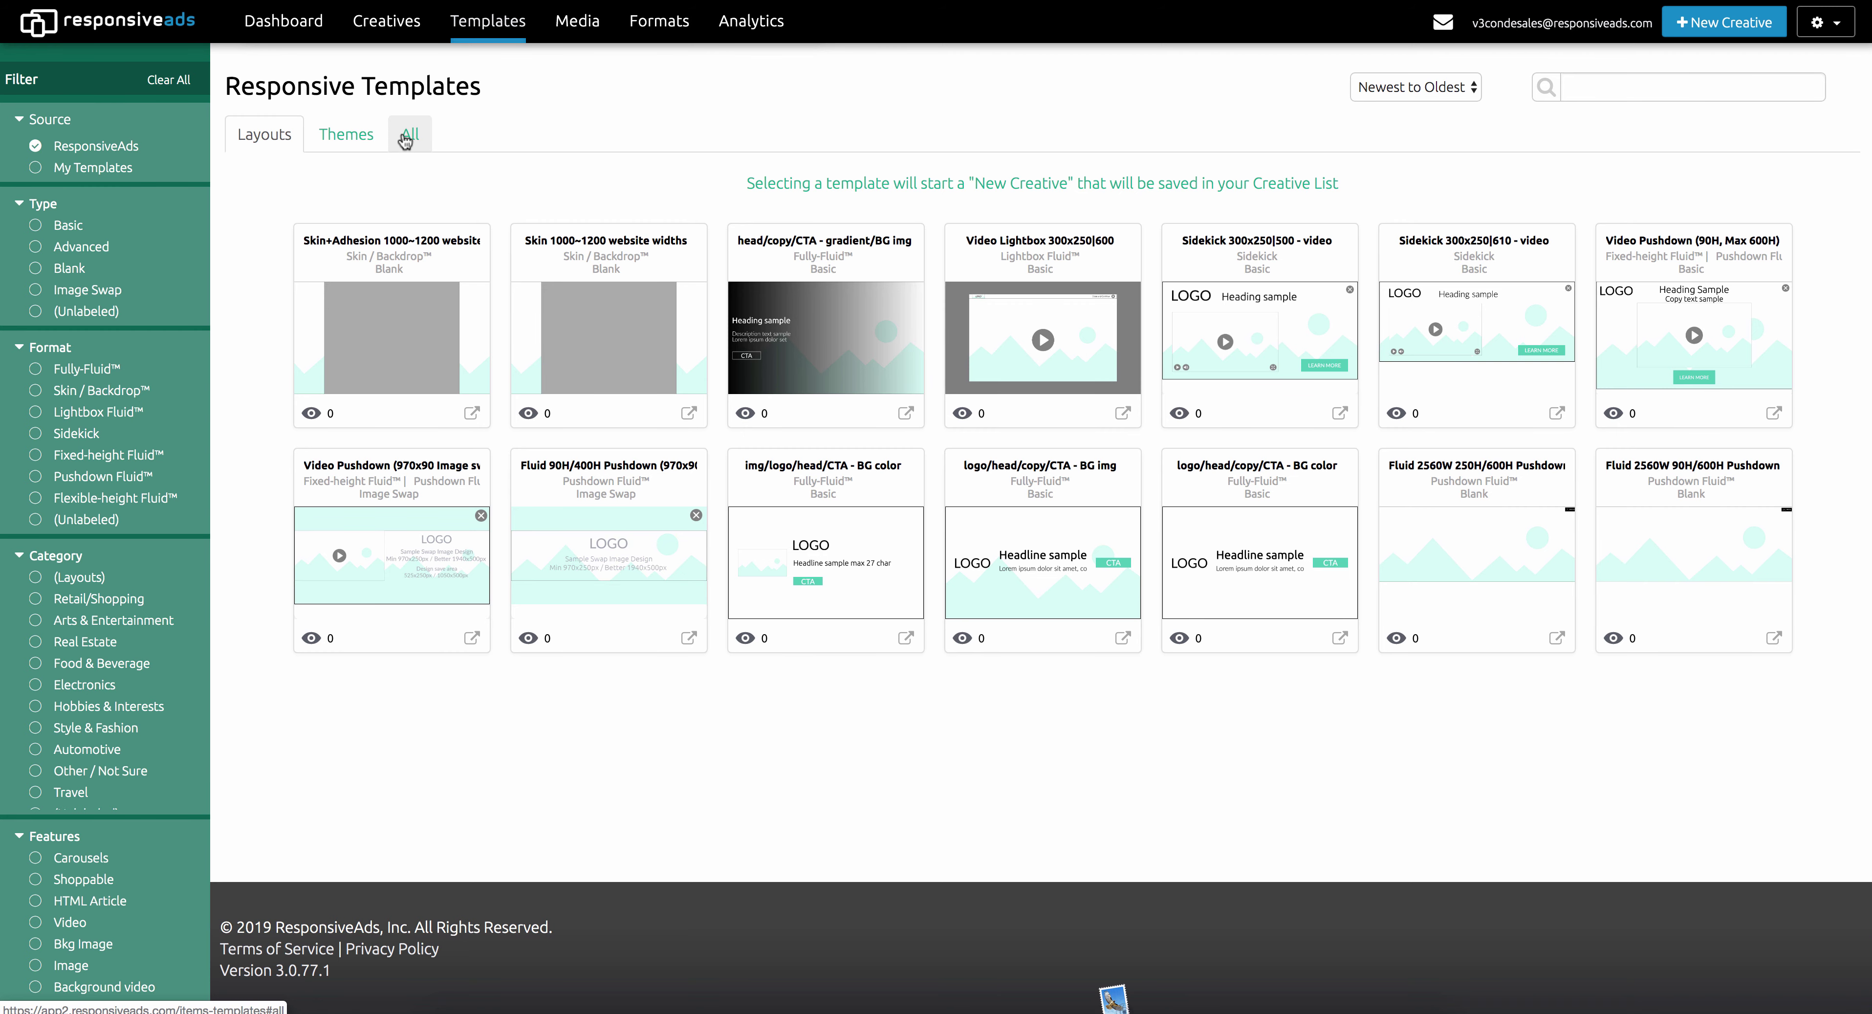
# Step: Switch the gallery from Themes to All and browse the combined ResponsiveAds template list
pyautogui.click(346, 137)
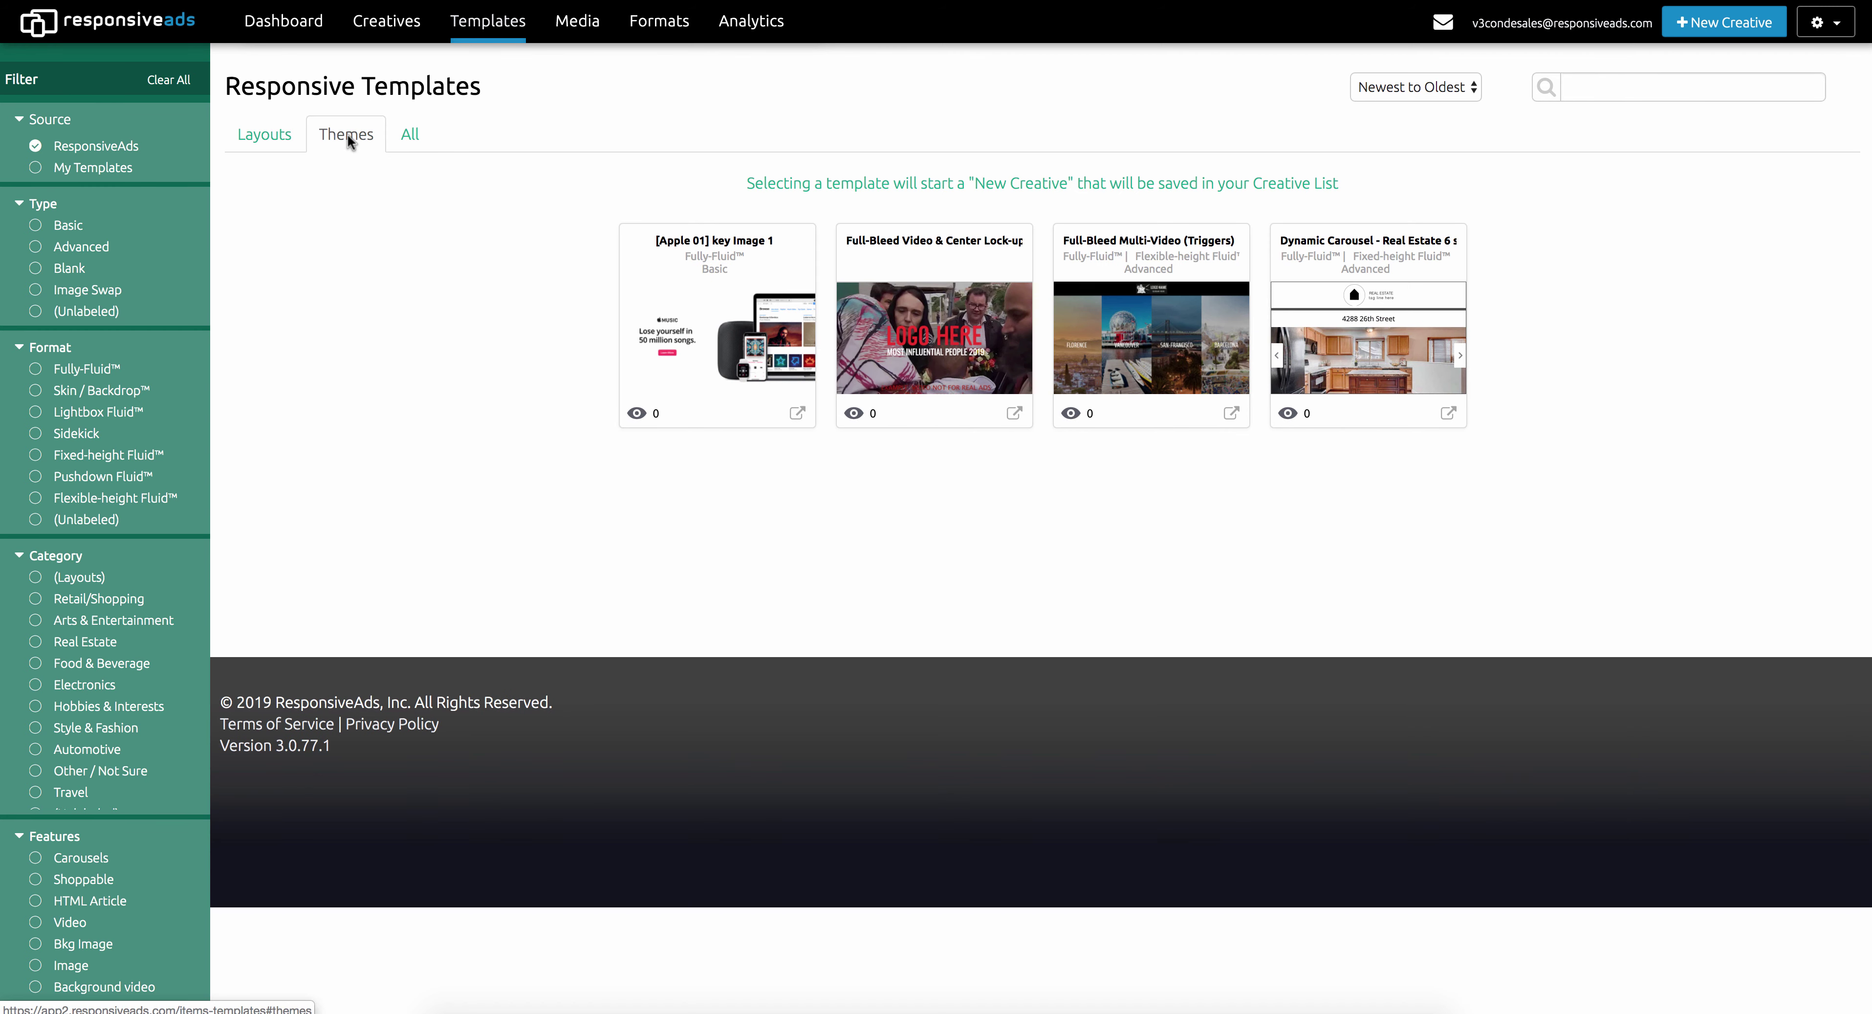
pyautogui.click(410, 140)
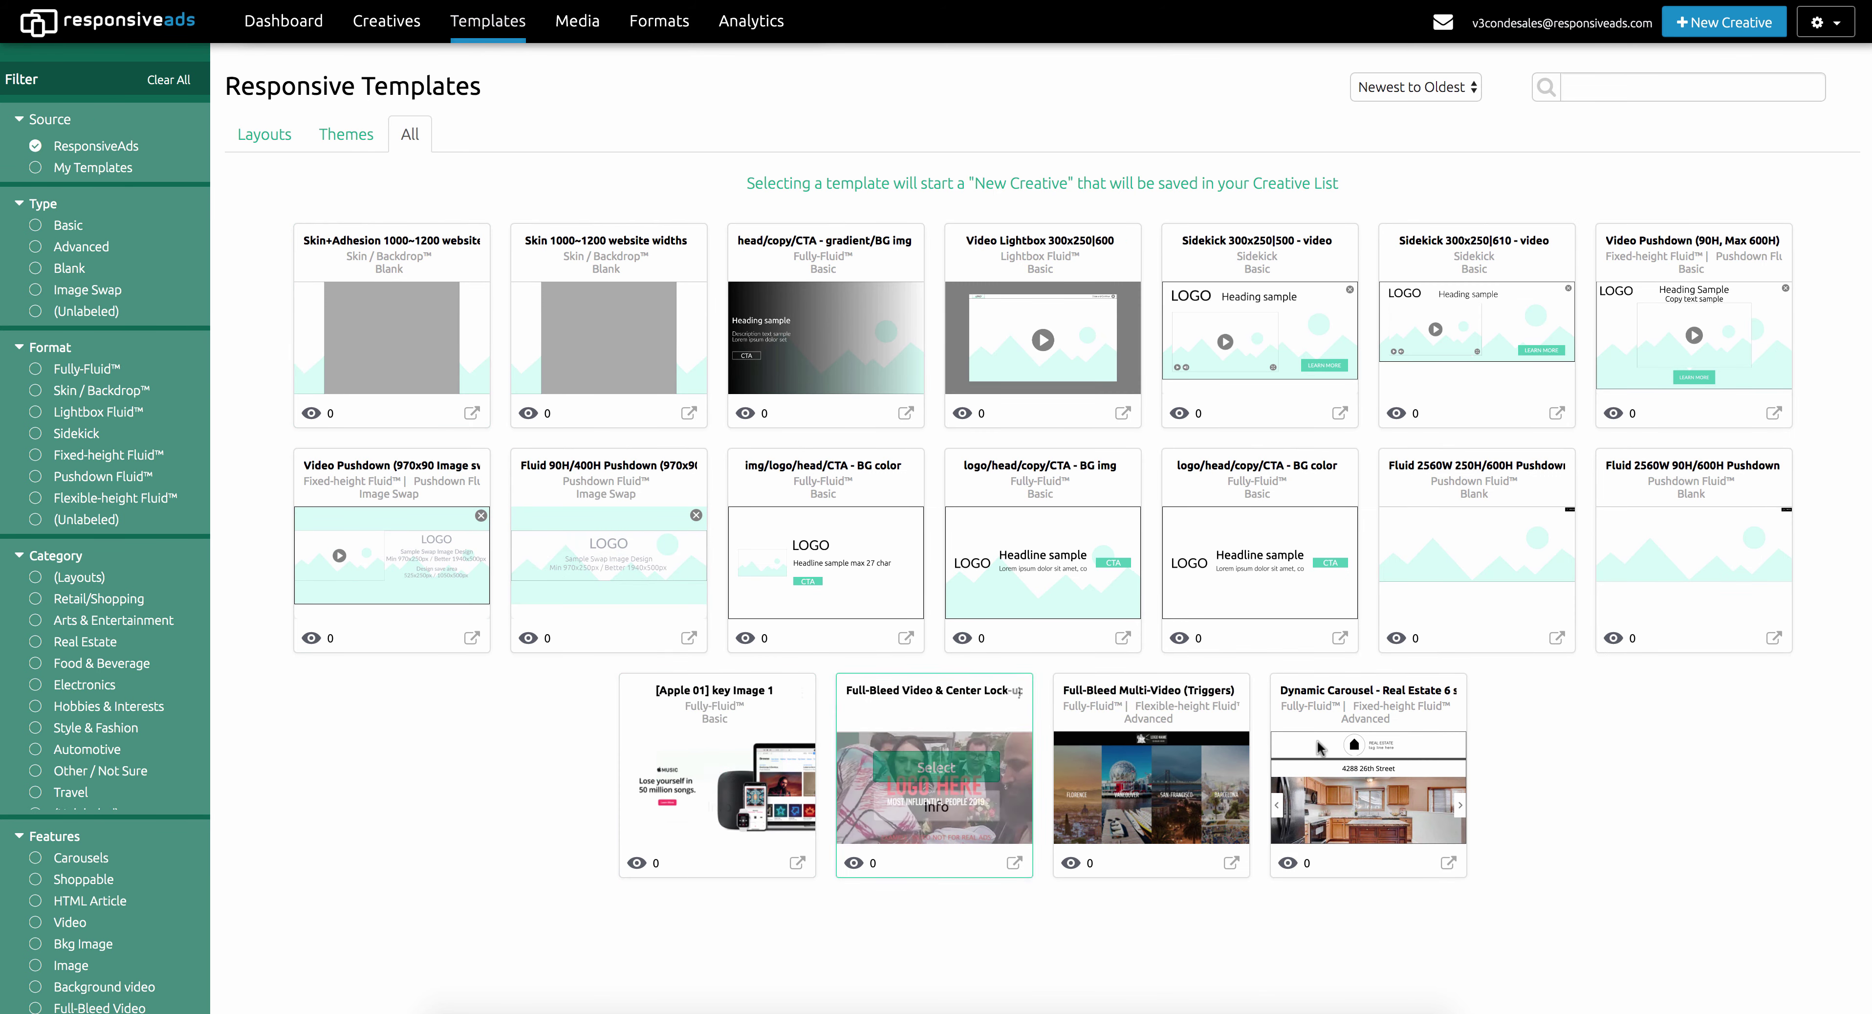
pyautogui.moveTo(720, 771)
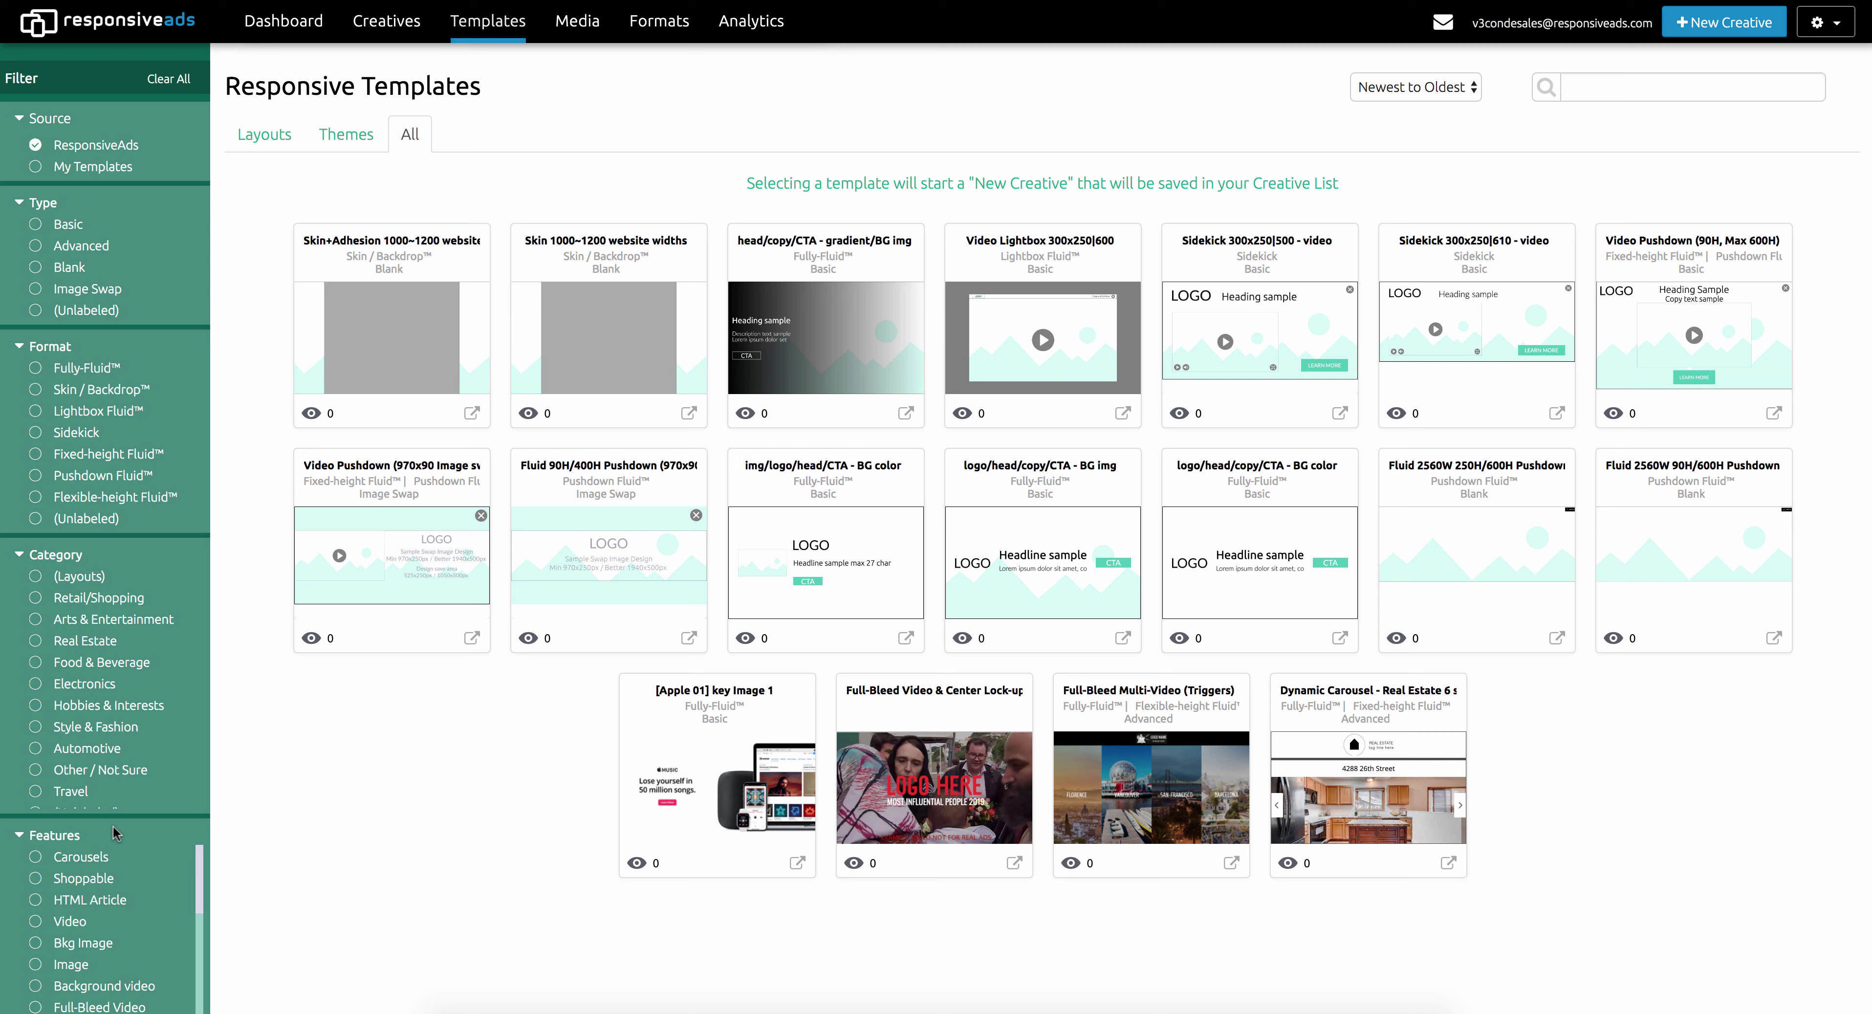
pyautogui.scroll(-1, 109, 814)
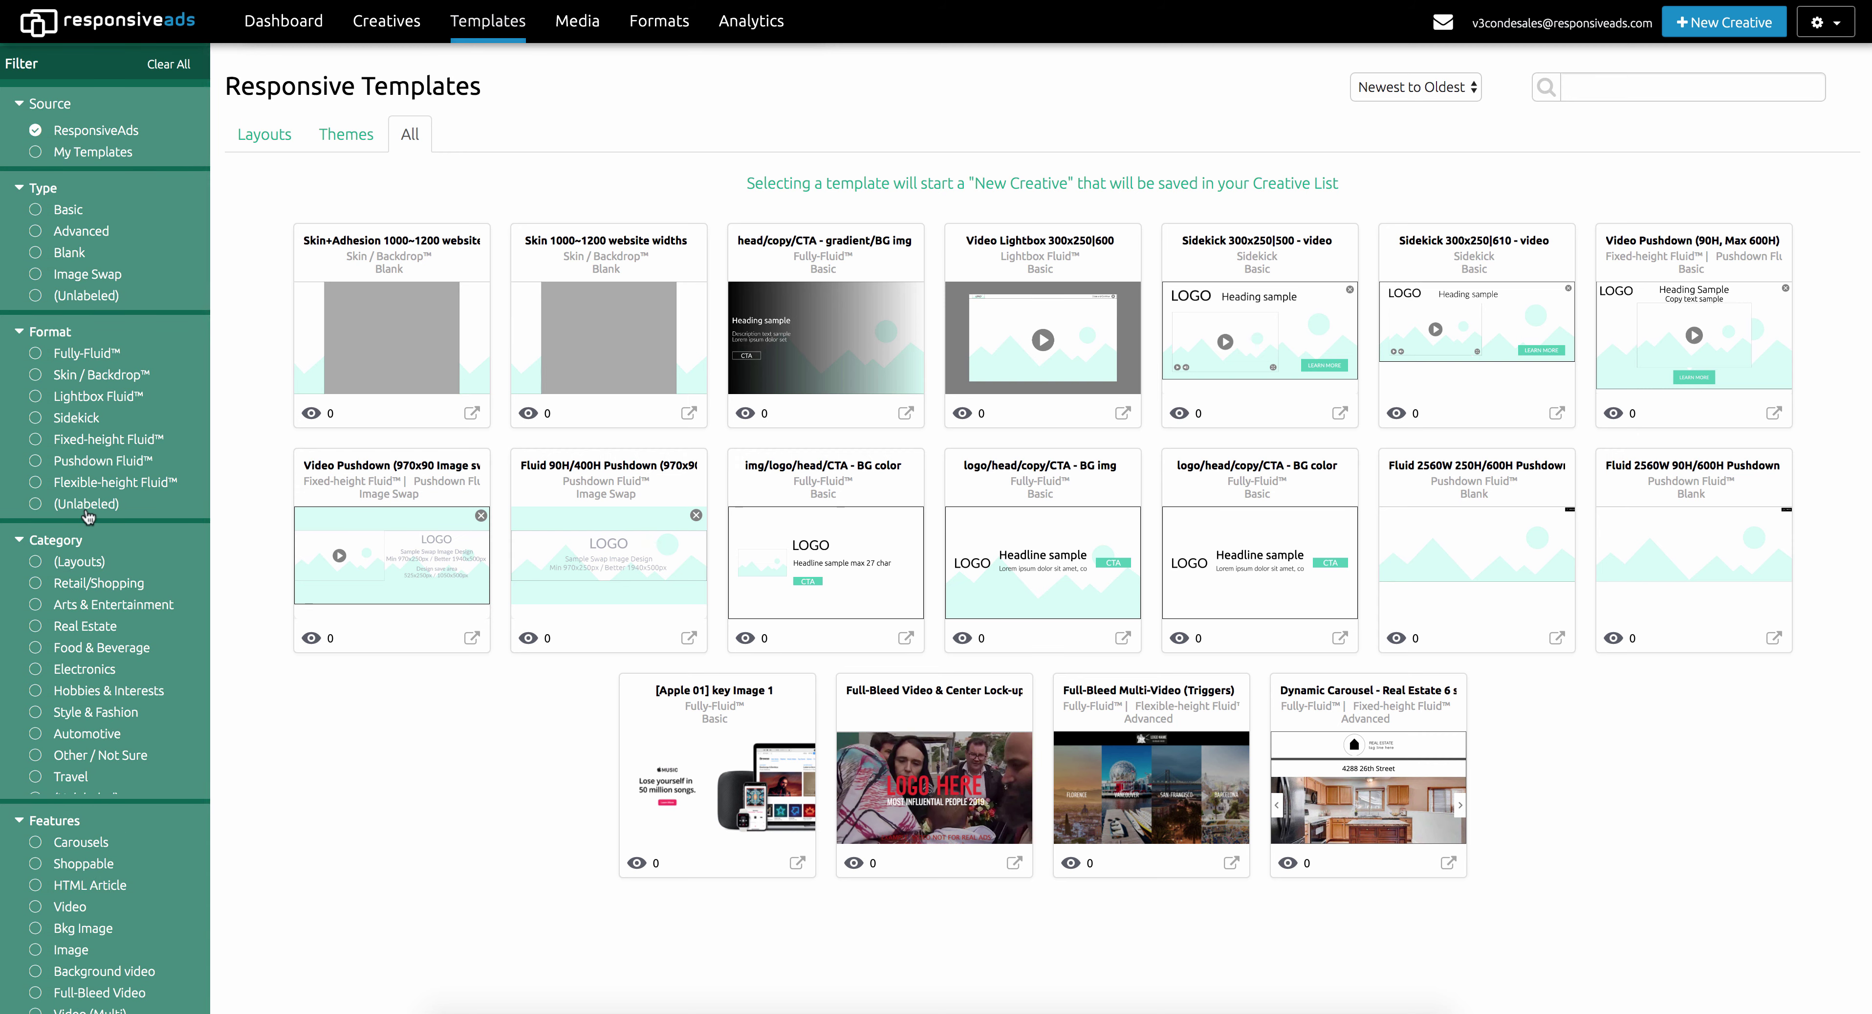
pyautogui.scroll(1, 133, 360)
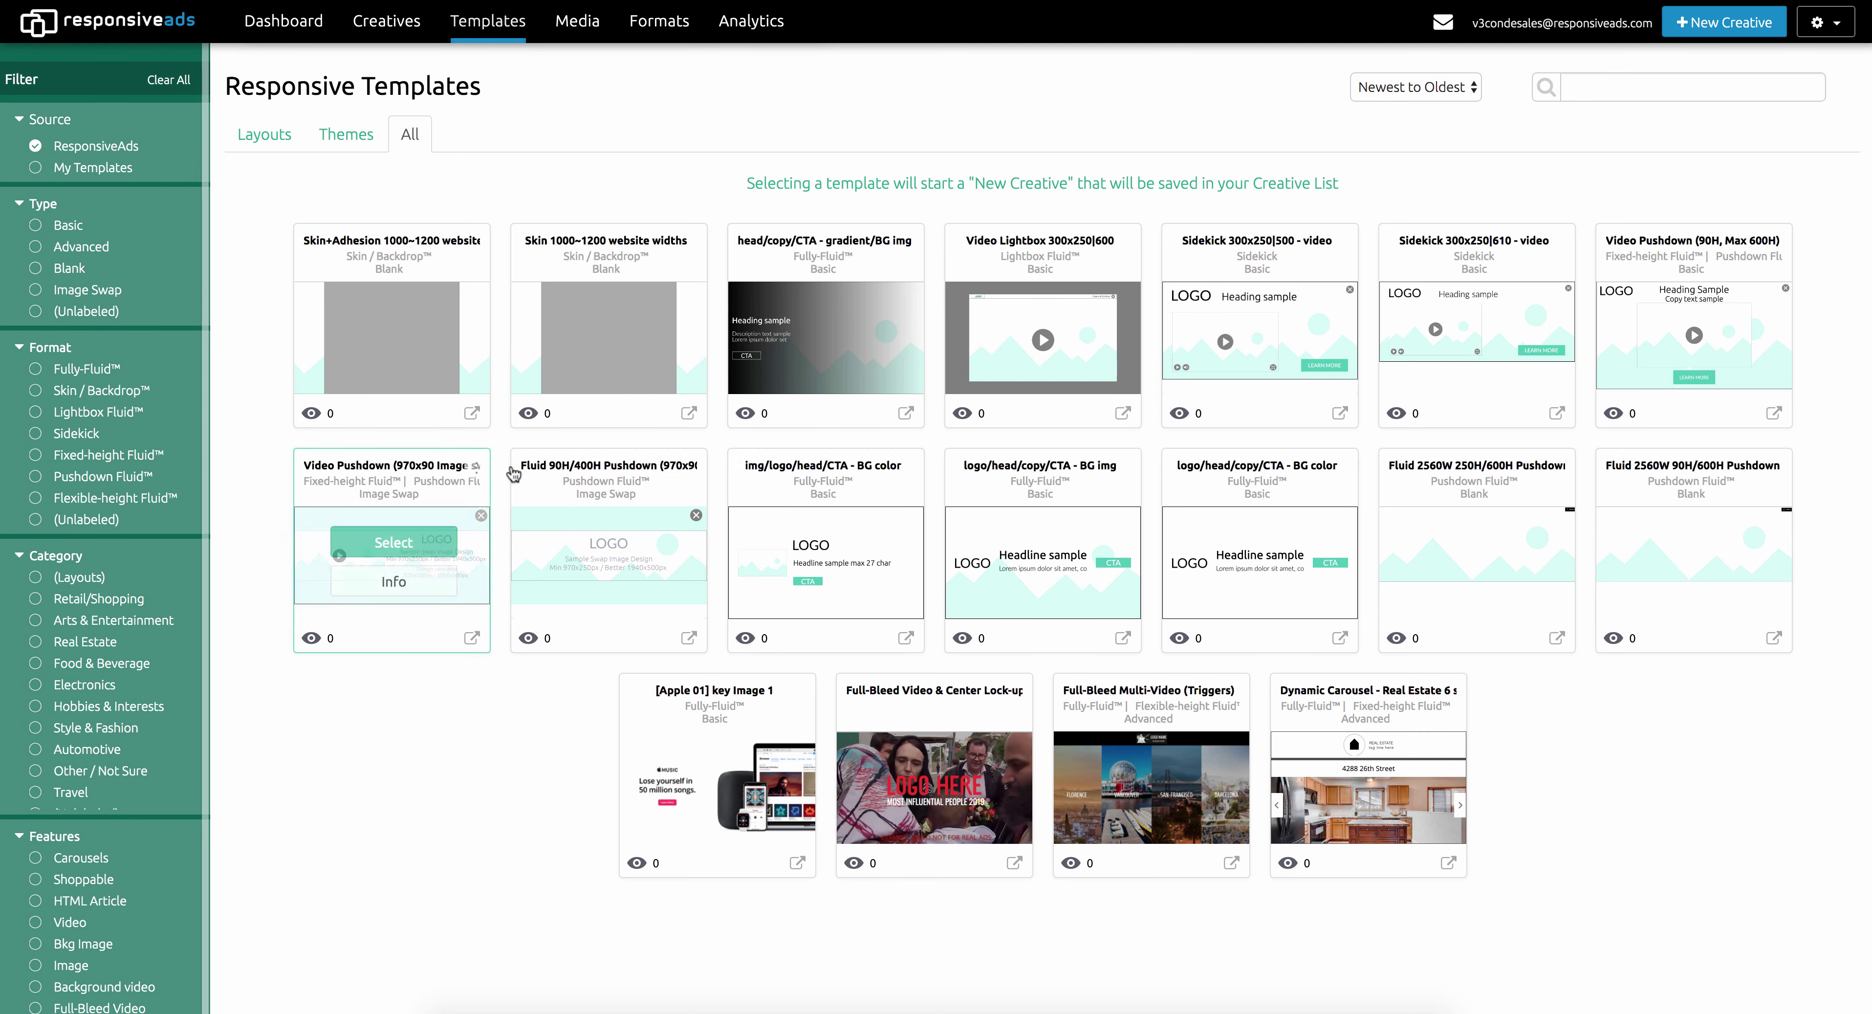
# Step: Filter the gallery to My Templates, dropping the ResponsiveAds source, and show only Themes
pyautogui.click(35, 168)
pyautogui.click(36, 145)
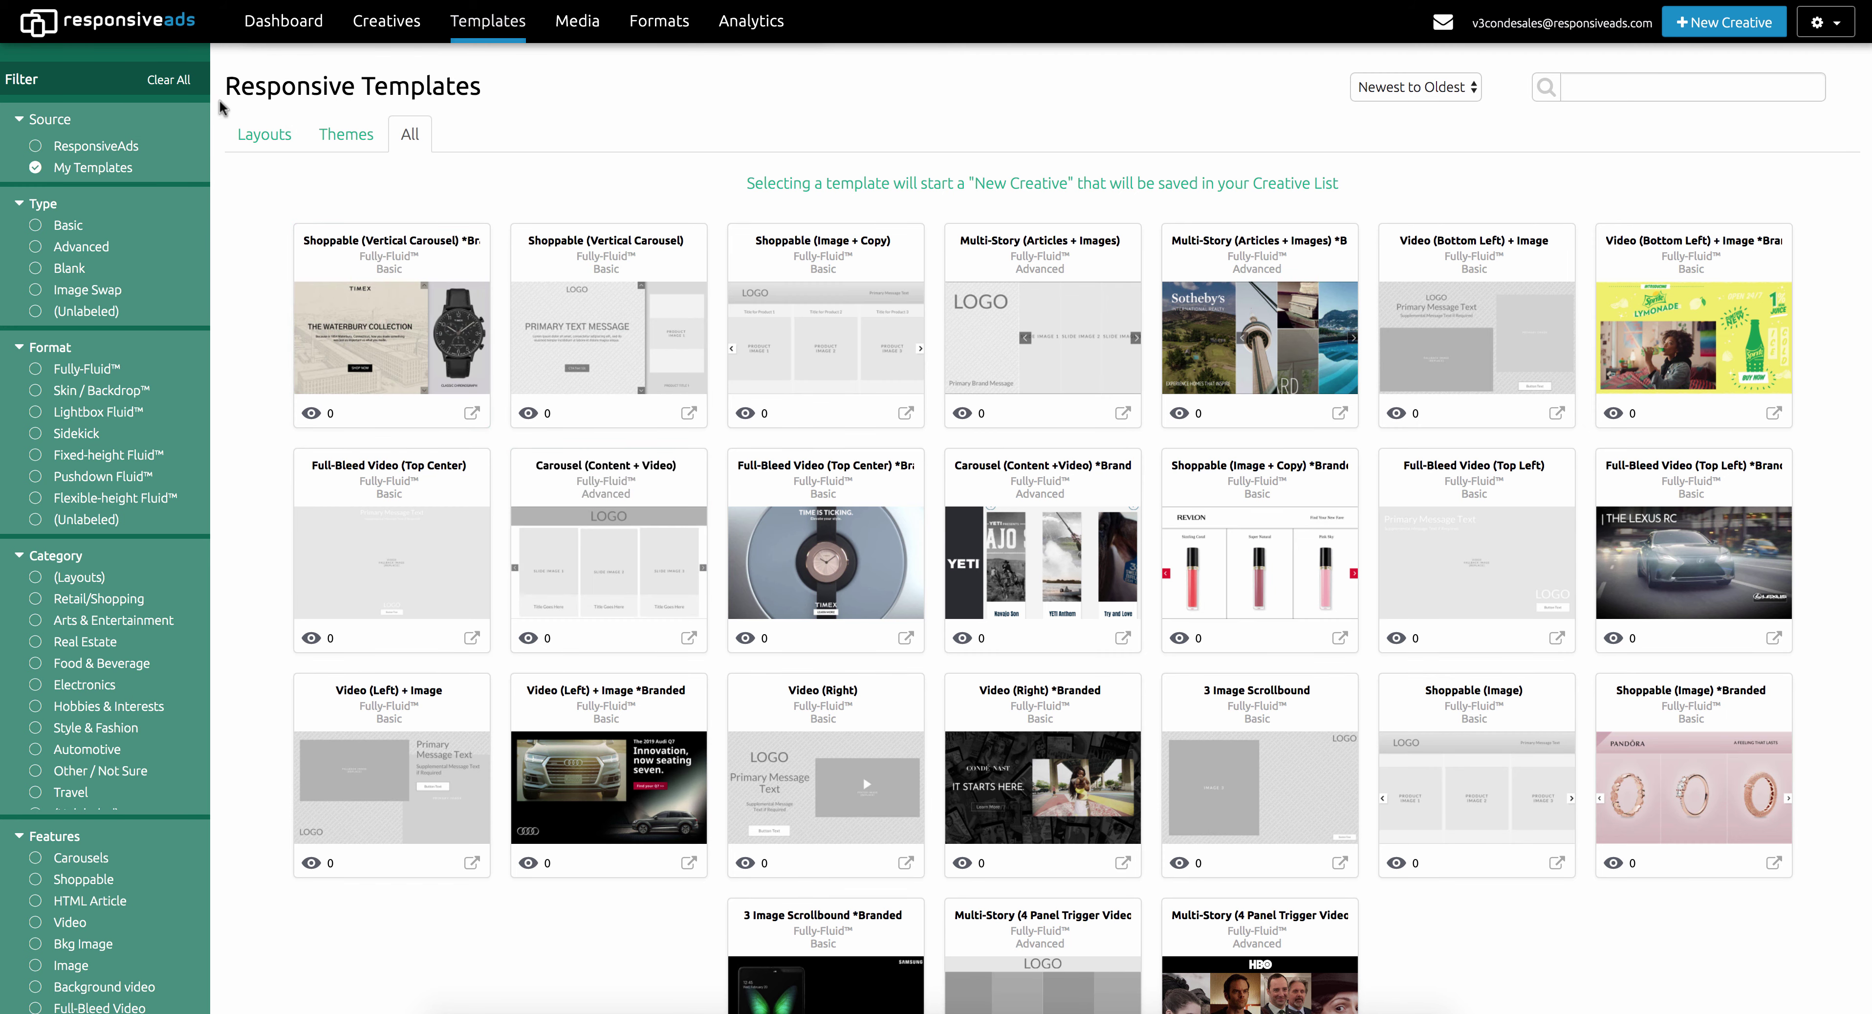
pyautogui.click(260, 134)
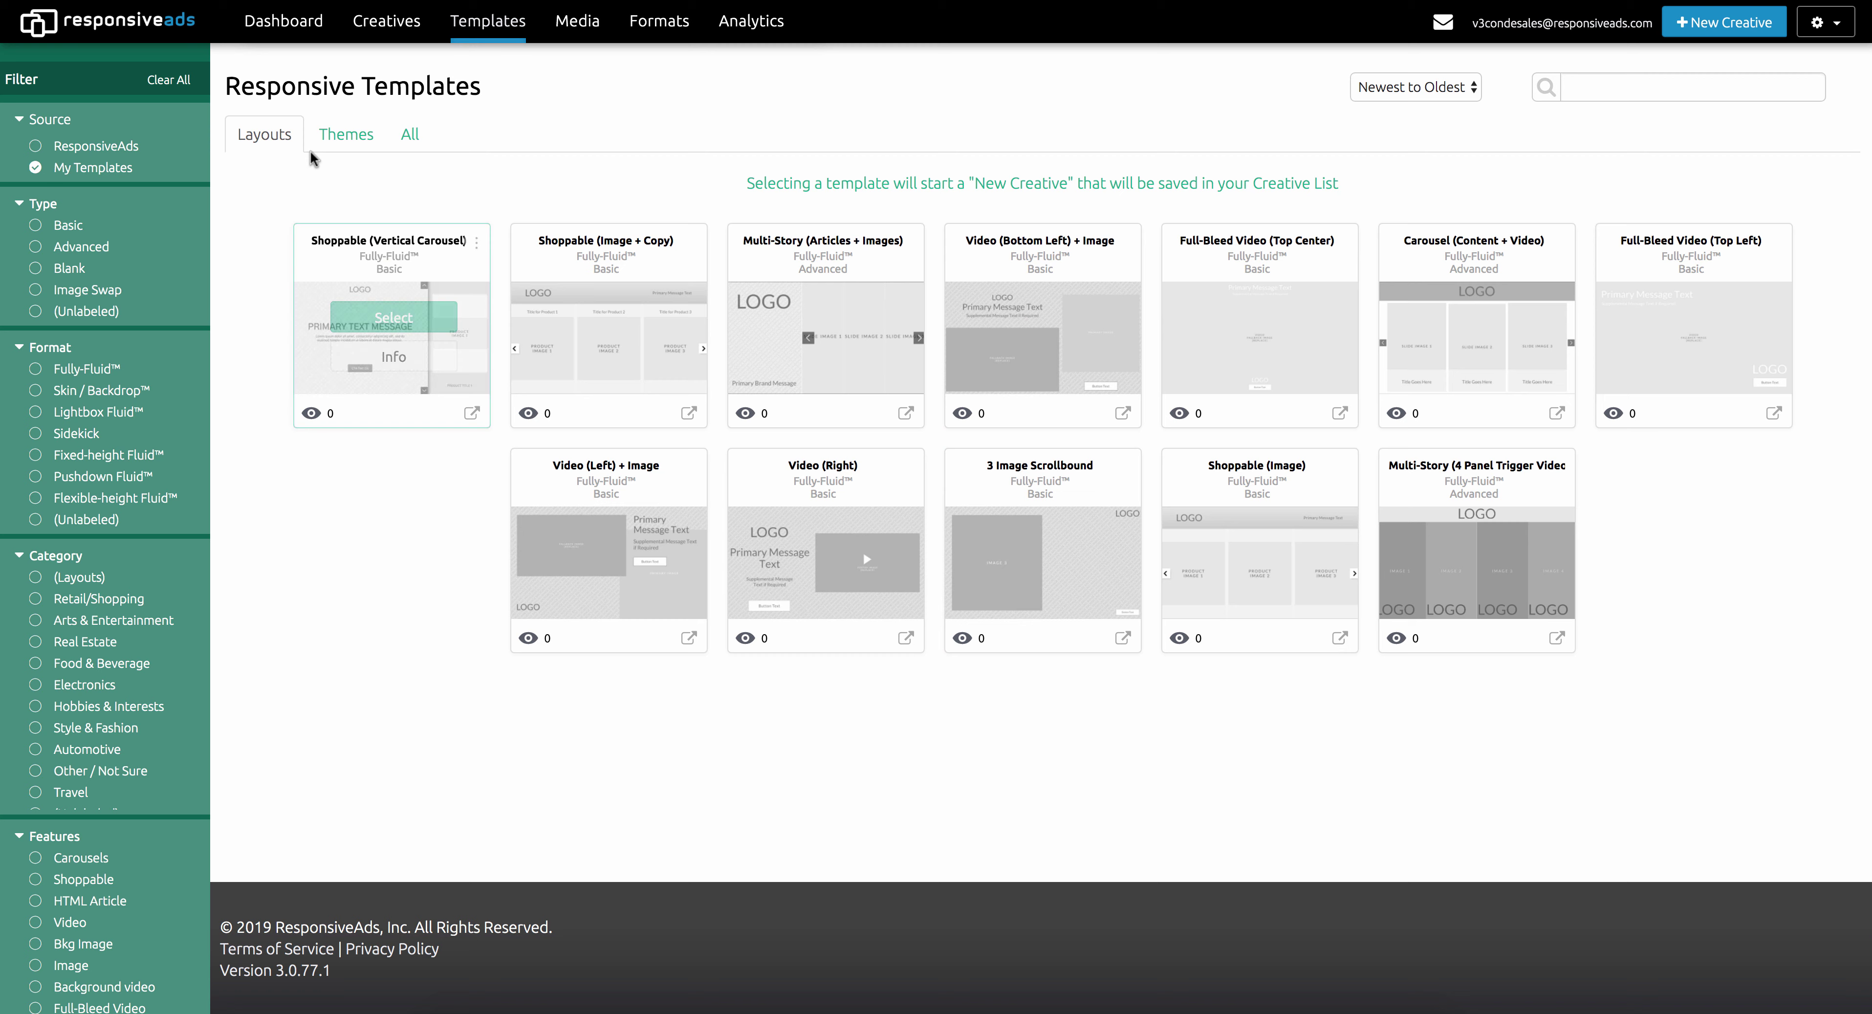
pyautogui.click(342, 136)
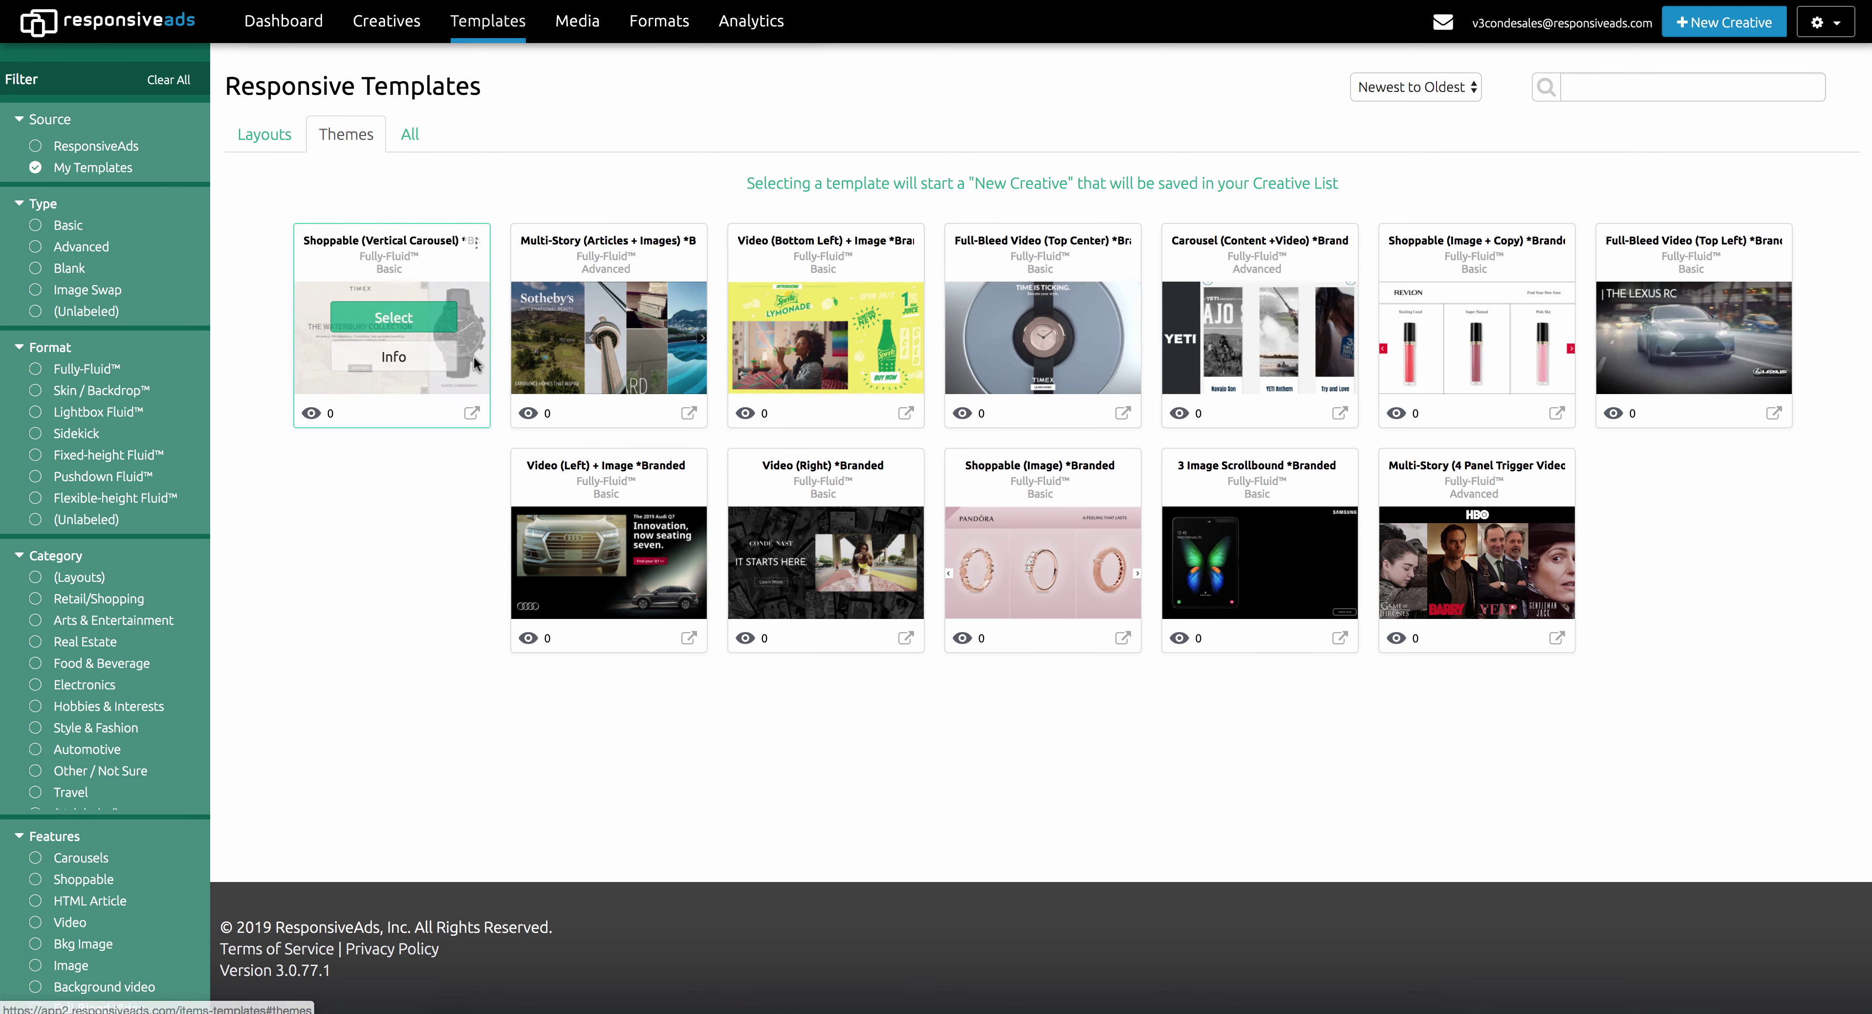
# Step: Open the Shoppable (Vertical Carousel) *Branded info to preview its Timex Fully-Fluid ad
pyautogui.click(407, 364)
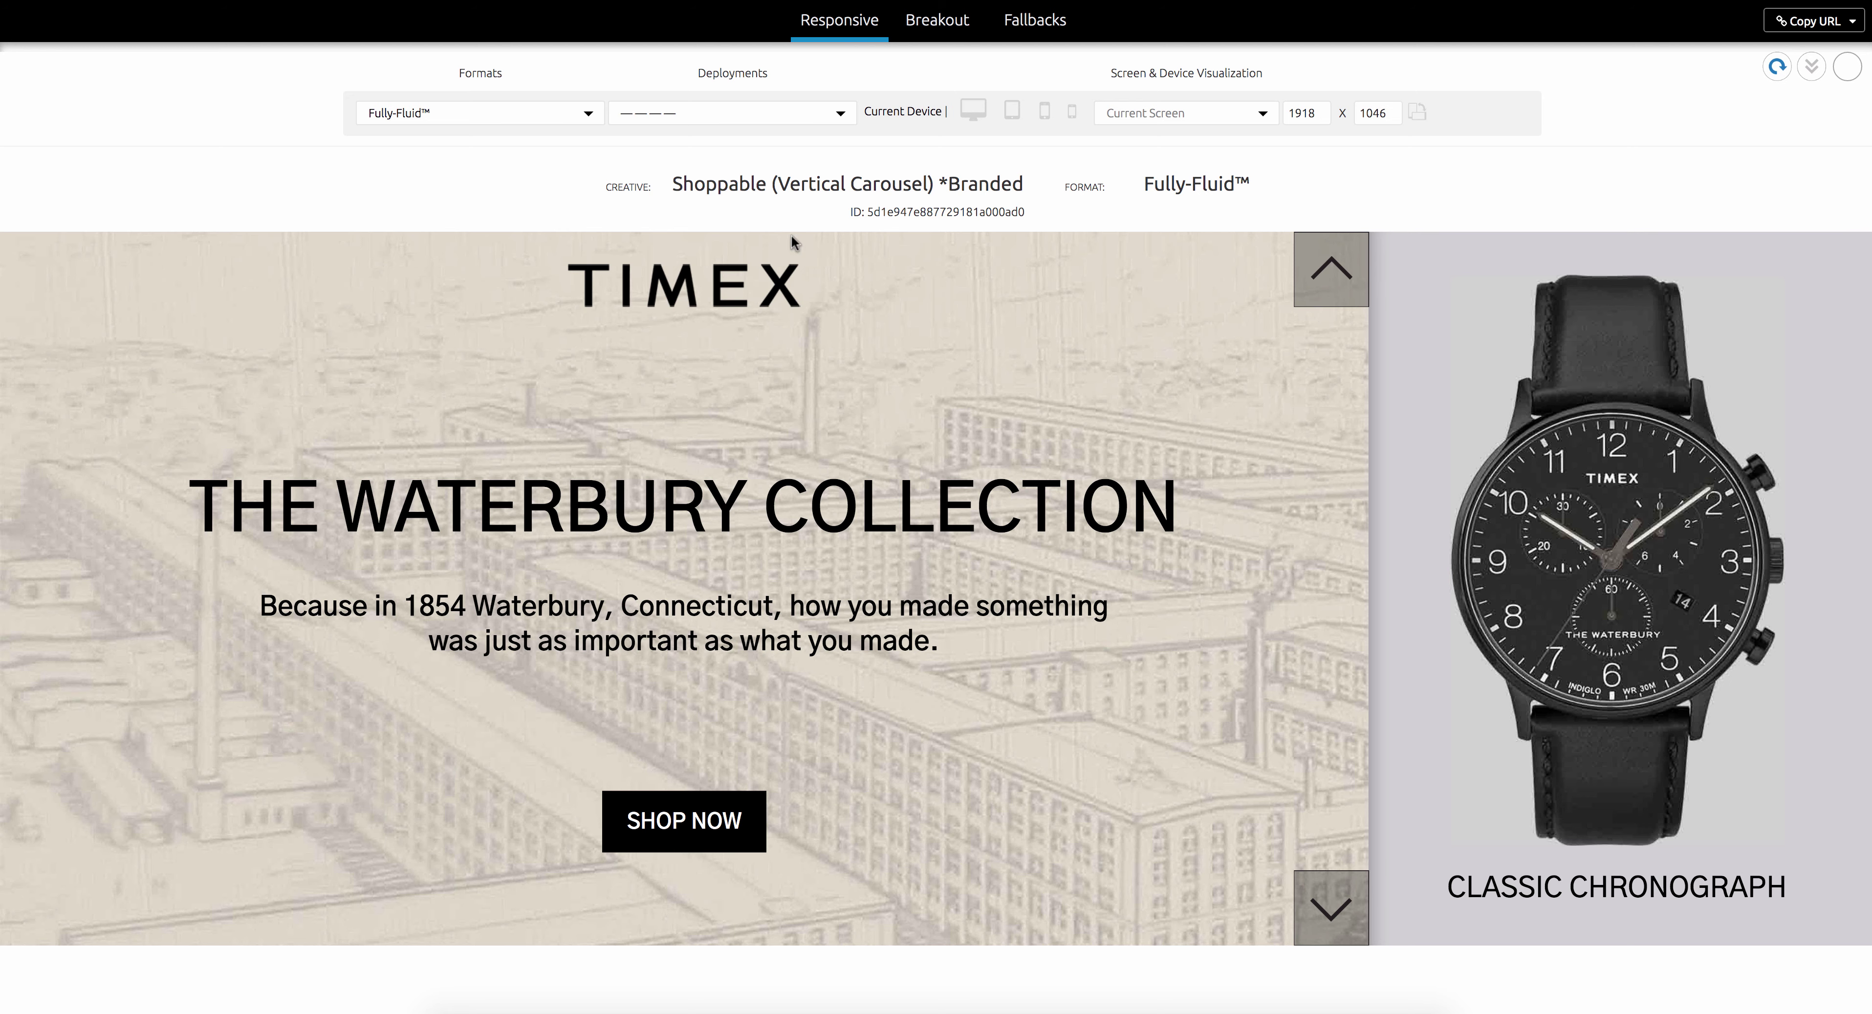
# Step: Advance the Timex watch carousel twice, then show the ad in the Breakout layouts view
pyautogui.click(1340, 275)
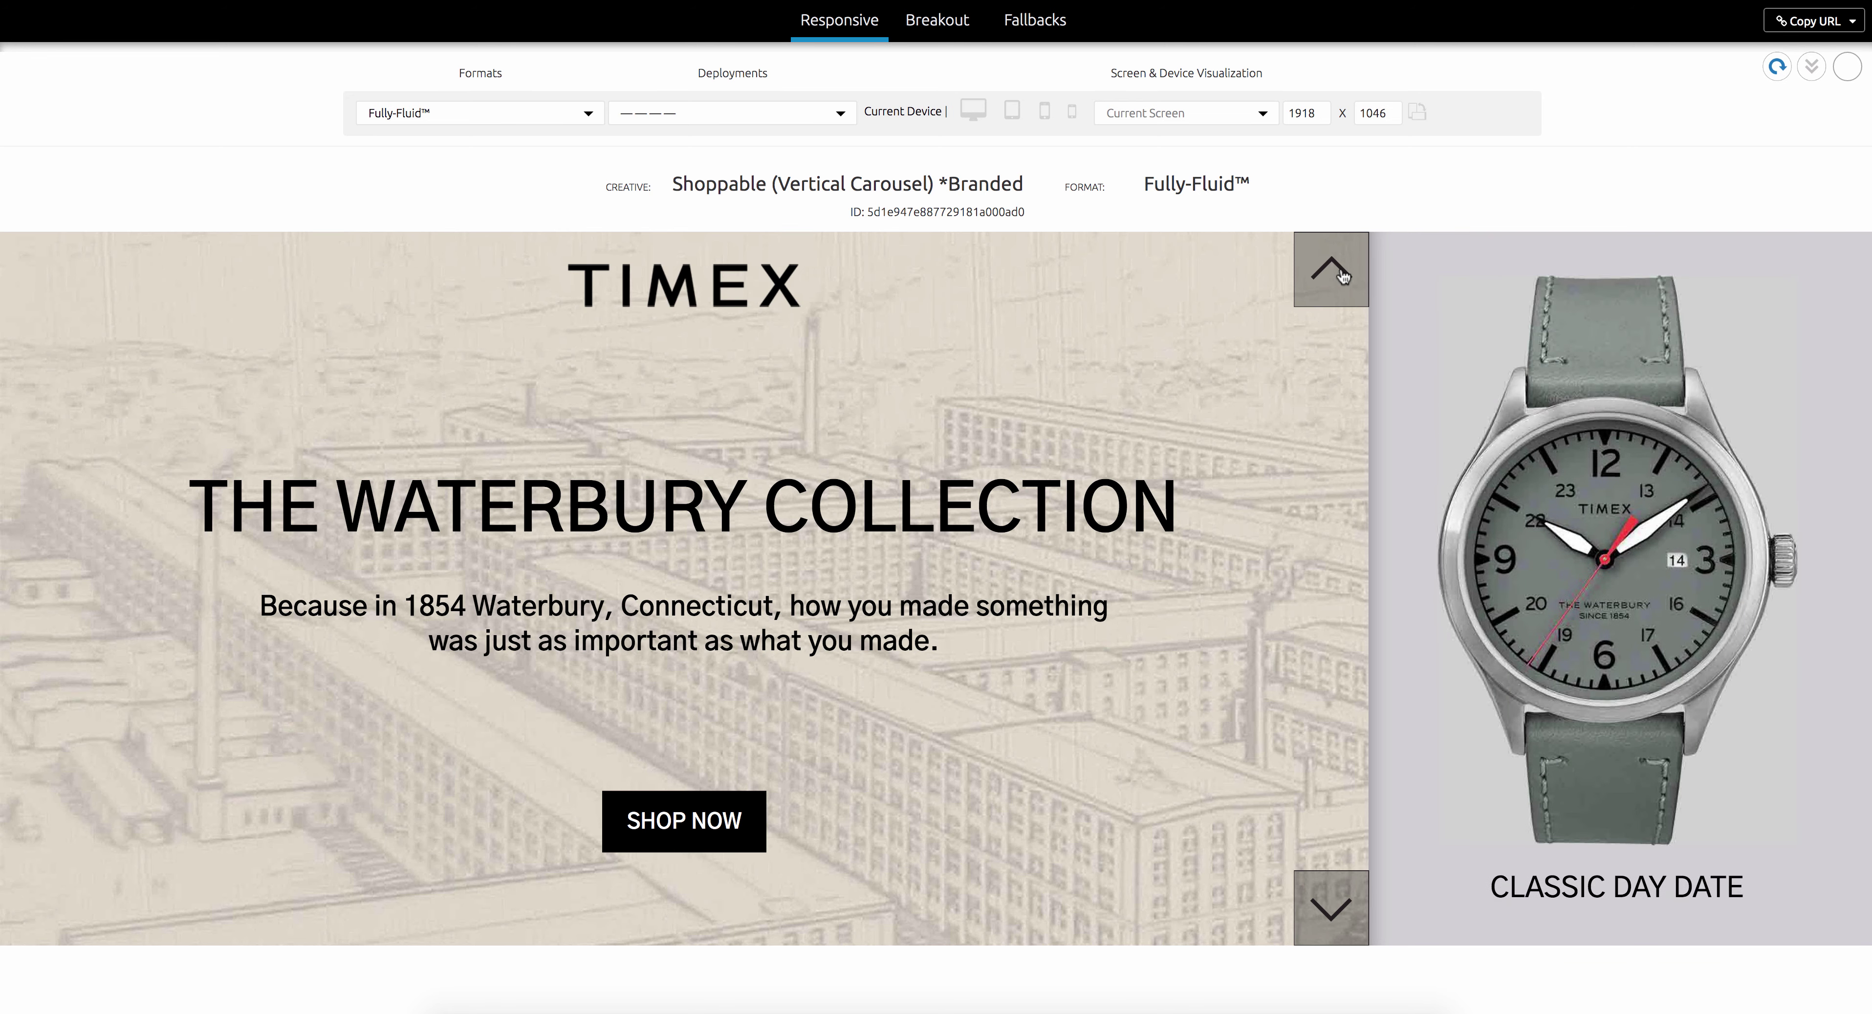
pyautogui.click(1341, 274)
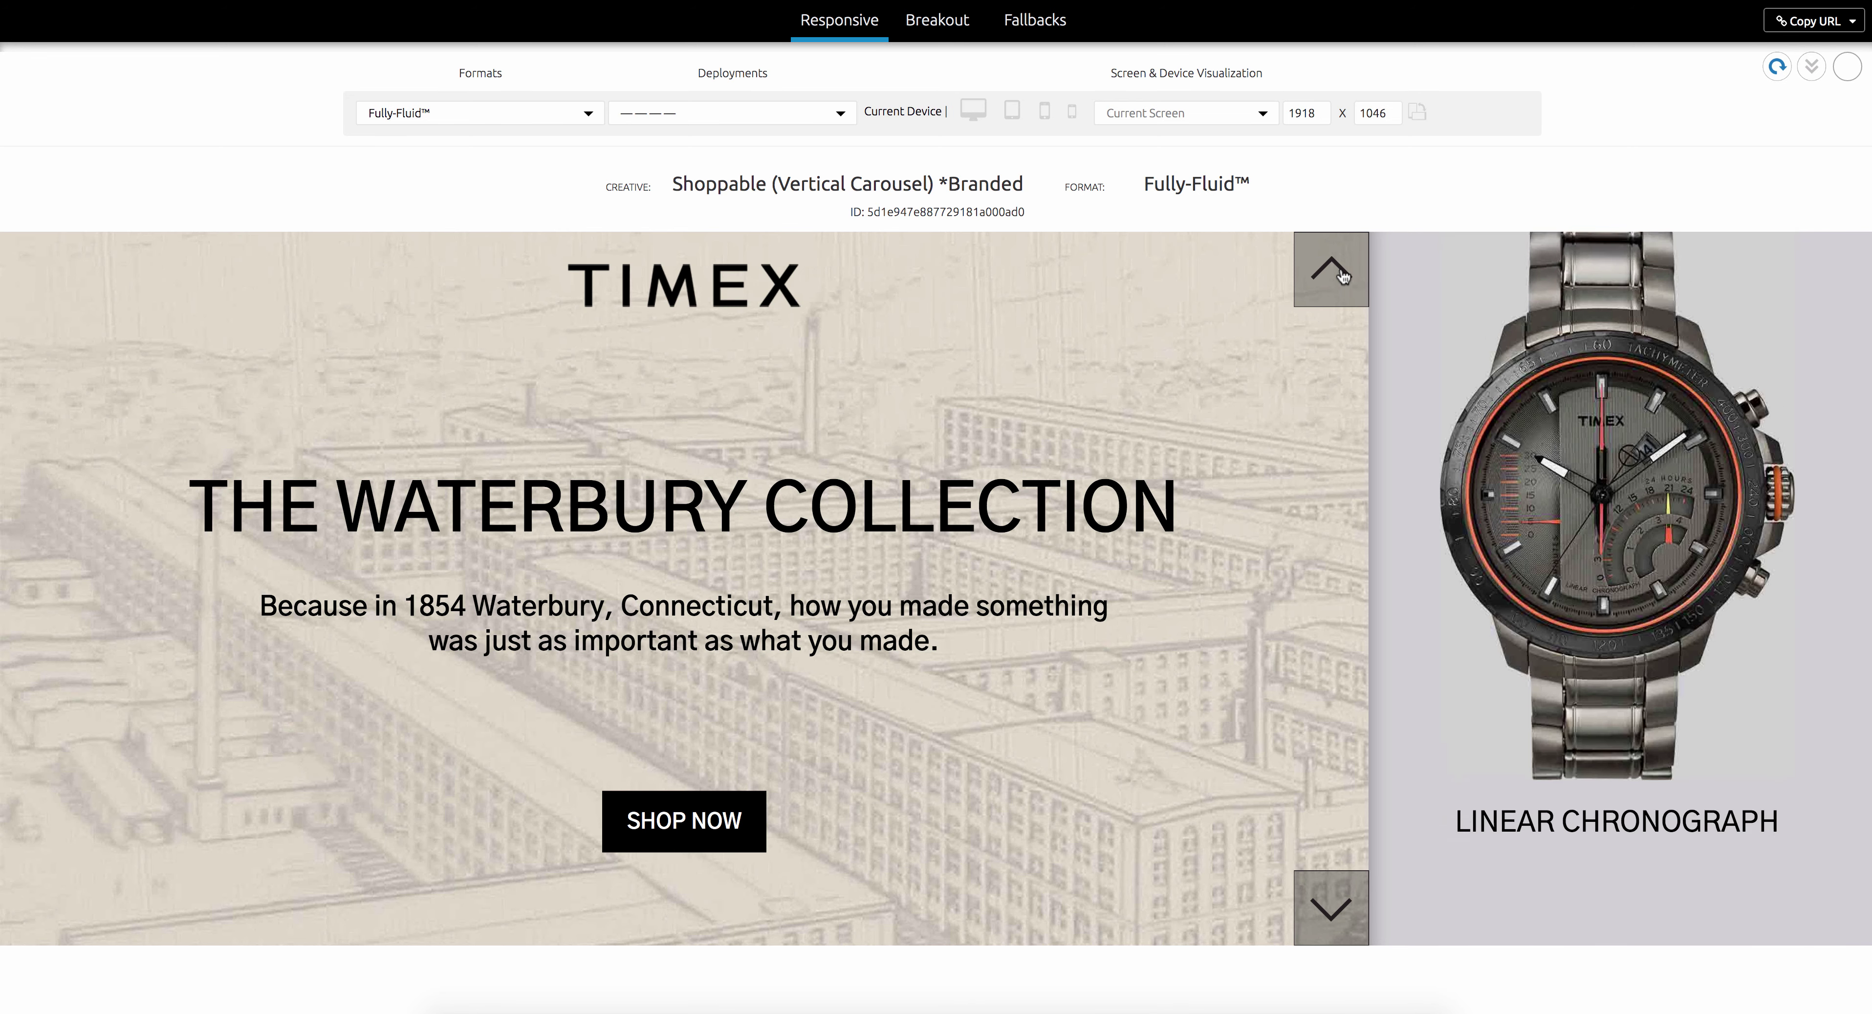
pyautogui.click(937, 22)
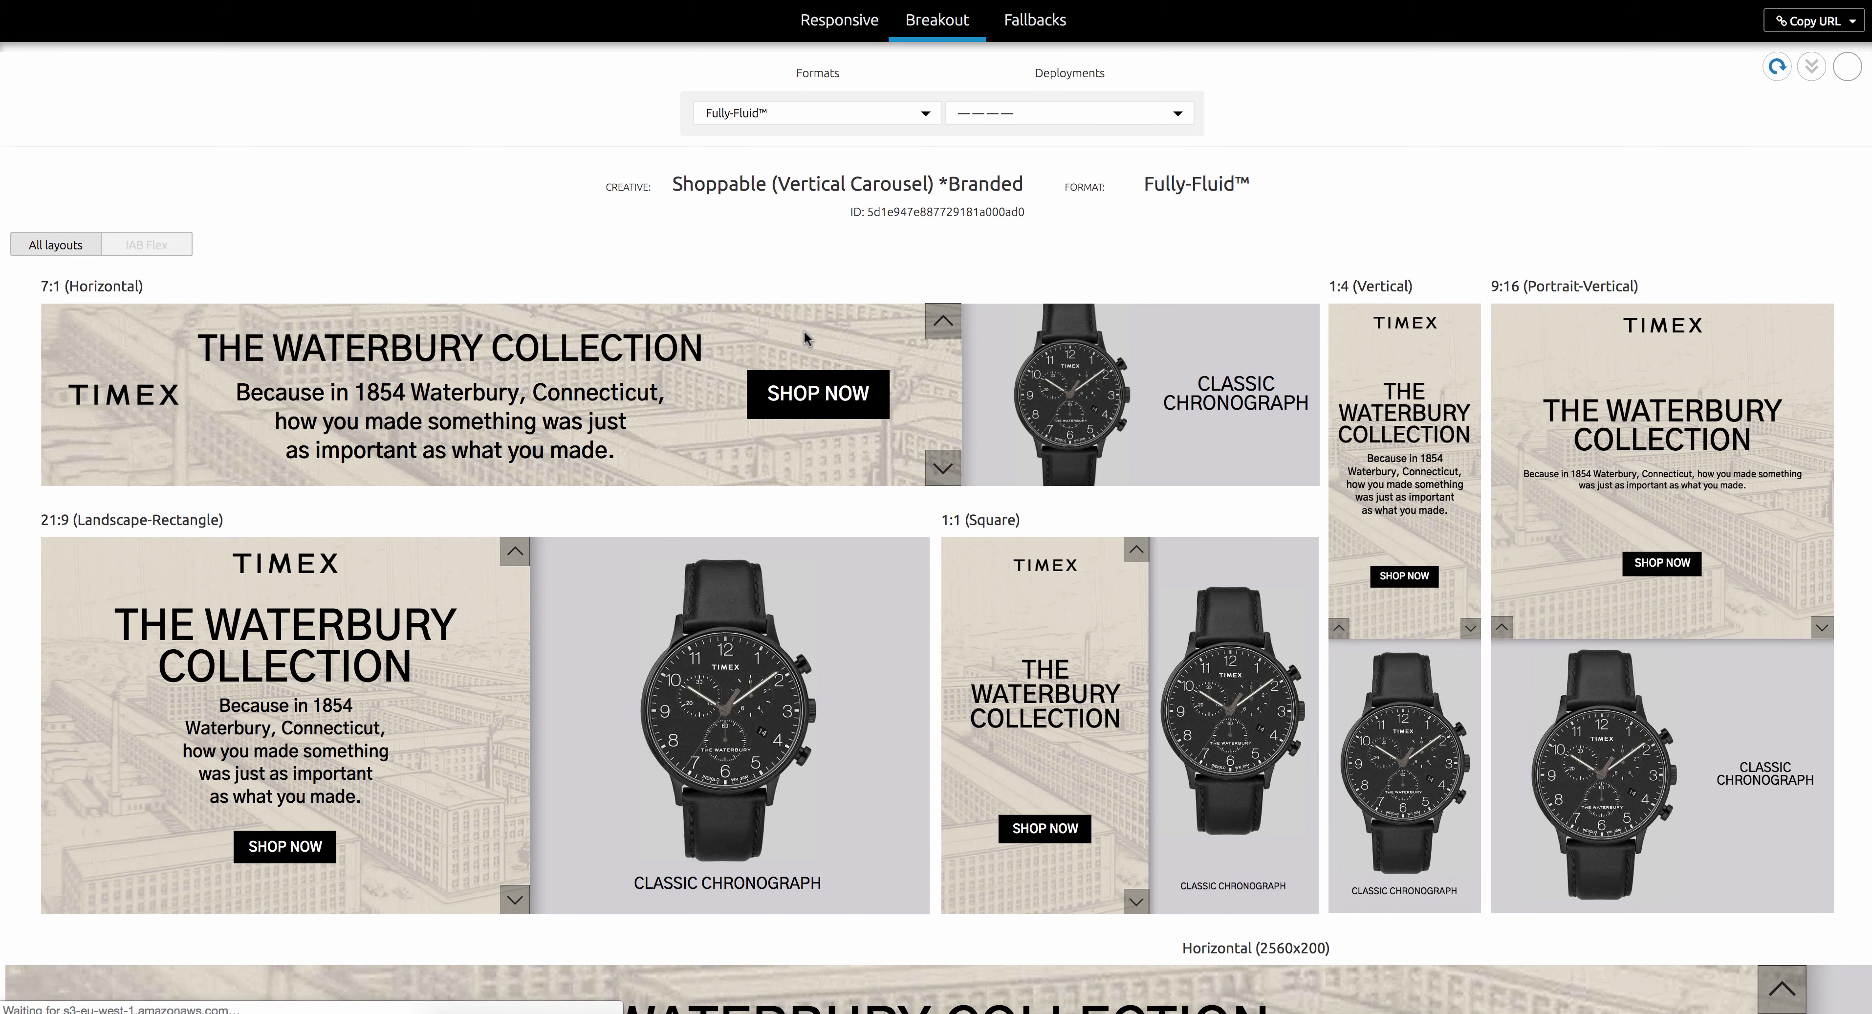
# Step: Advance the 7:1 breakout banner two watches forward and scan the layouts
pyautogui.click(945, 464)
pyautogui.click(944, 464)
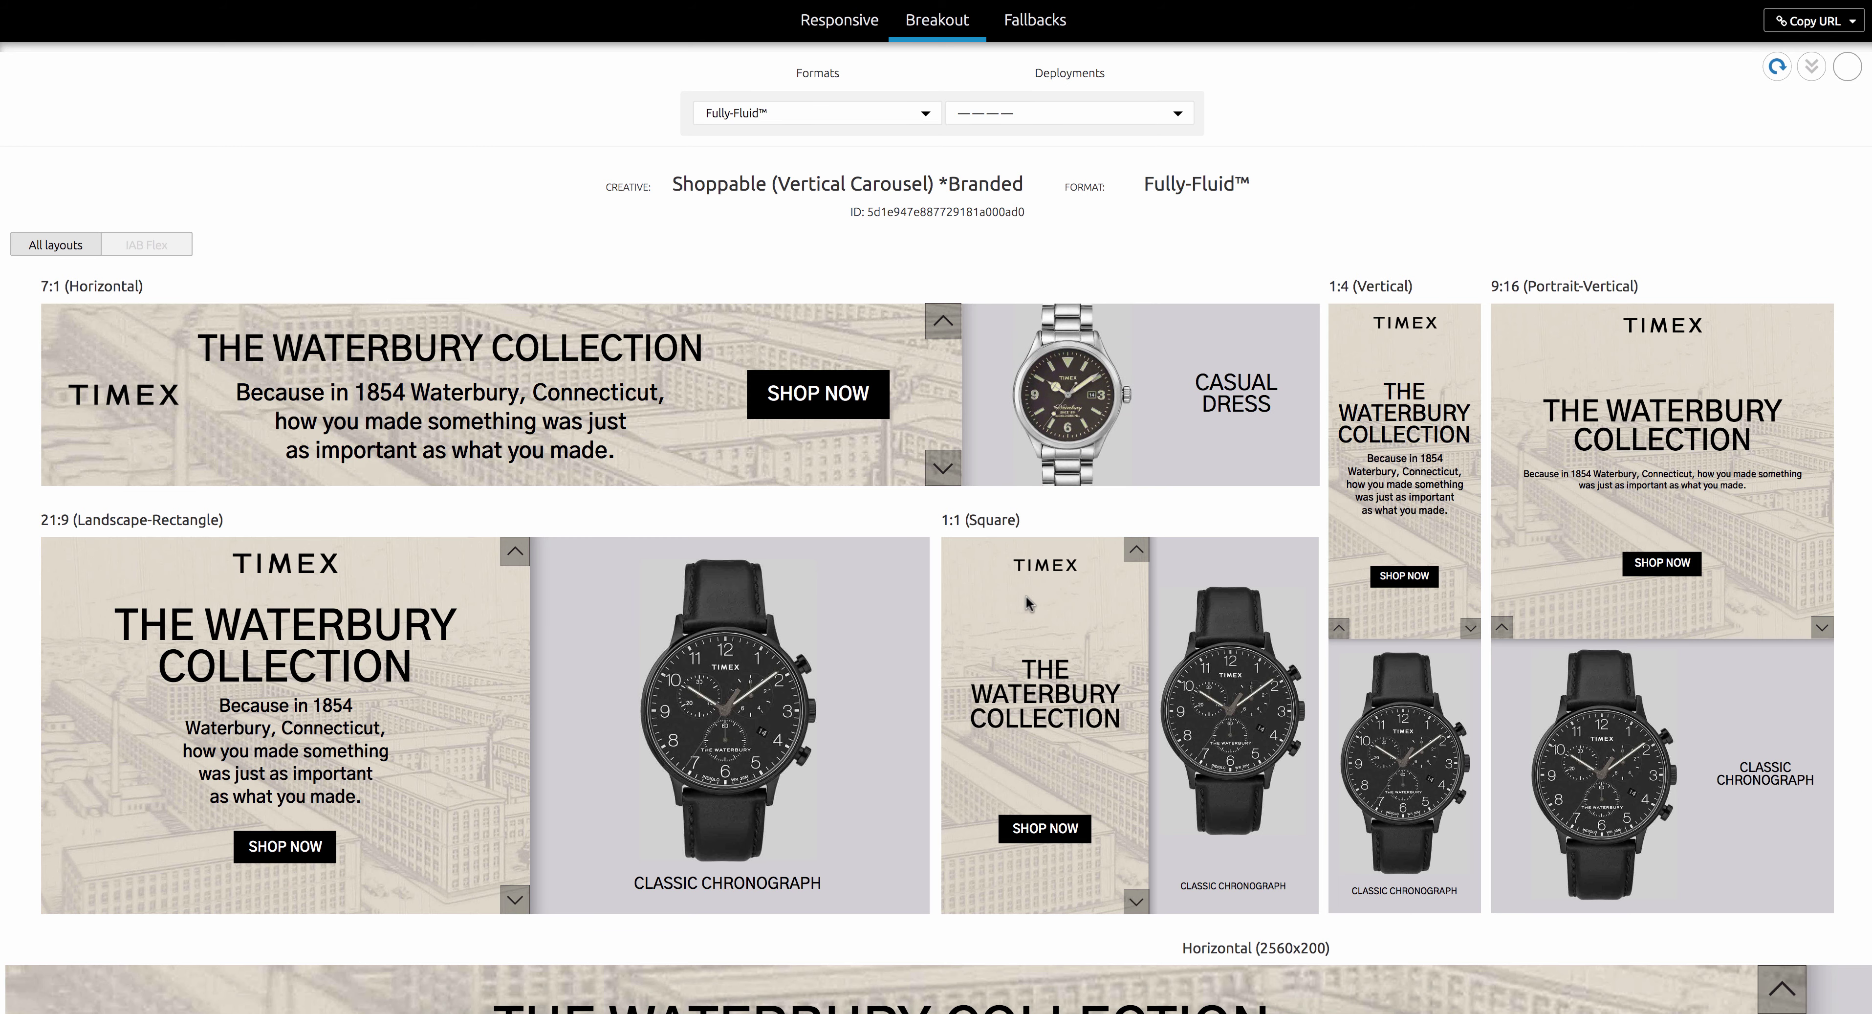
pyautogui.scroll(-4, 1026, 596)
pyautogui.scroll(4, 1026, 597)
# Step: View the ad in IAB Flex sizes, then return to the template's info dialog
pyautogui.click(163, 251)
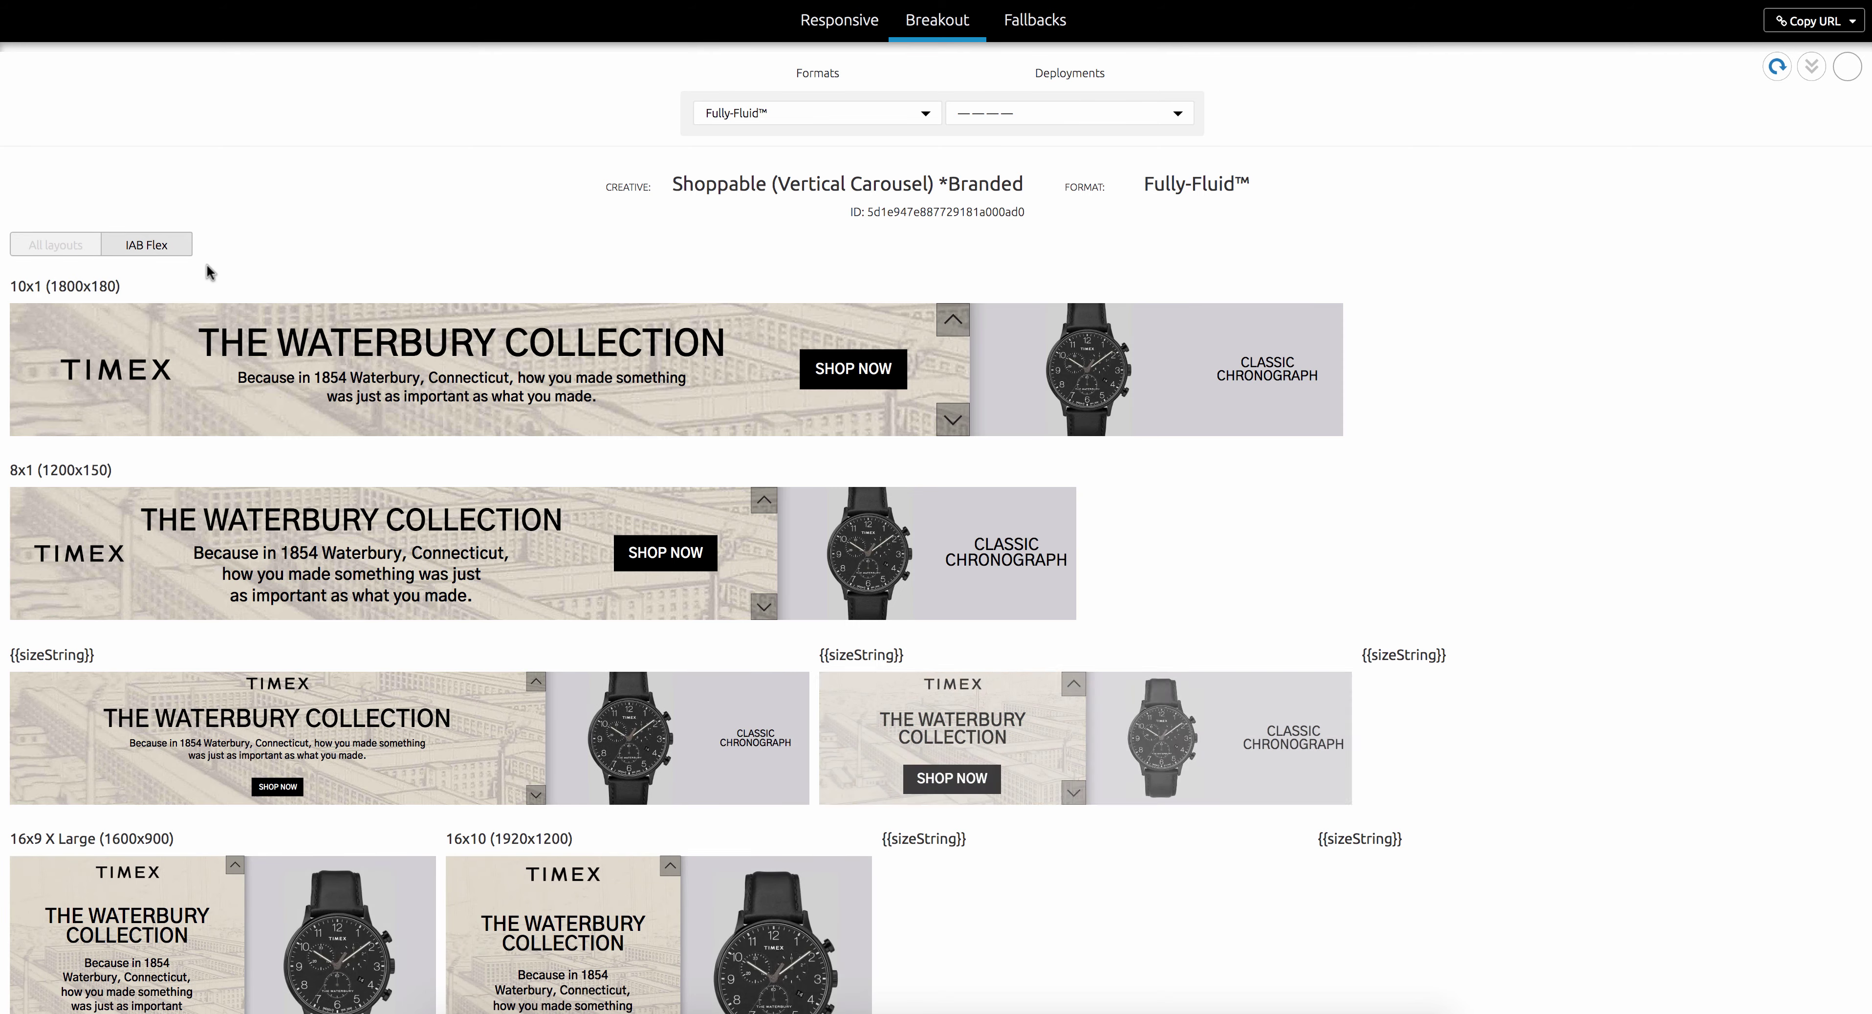
pyautogui.scroll(-7, 206, 263)
pyautogui.scroll(7, 1179, 94)
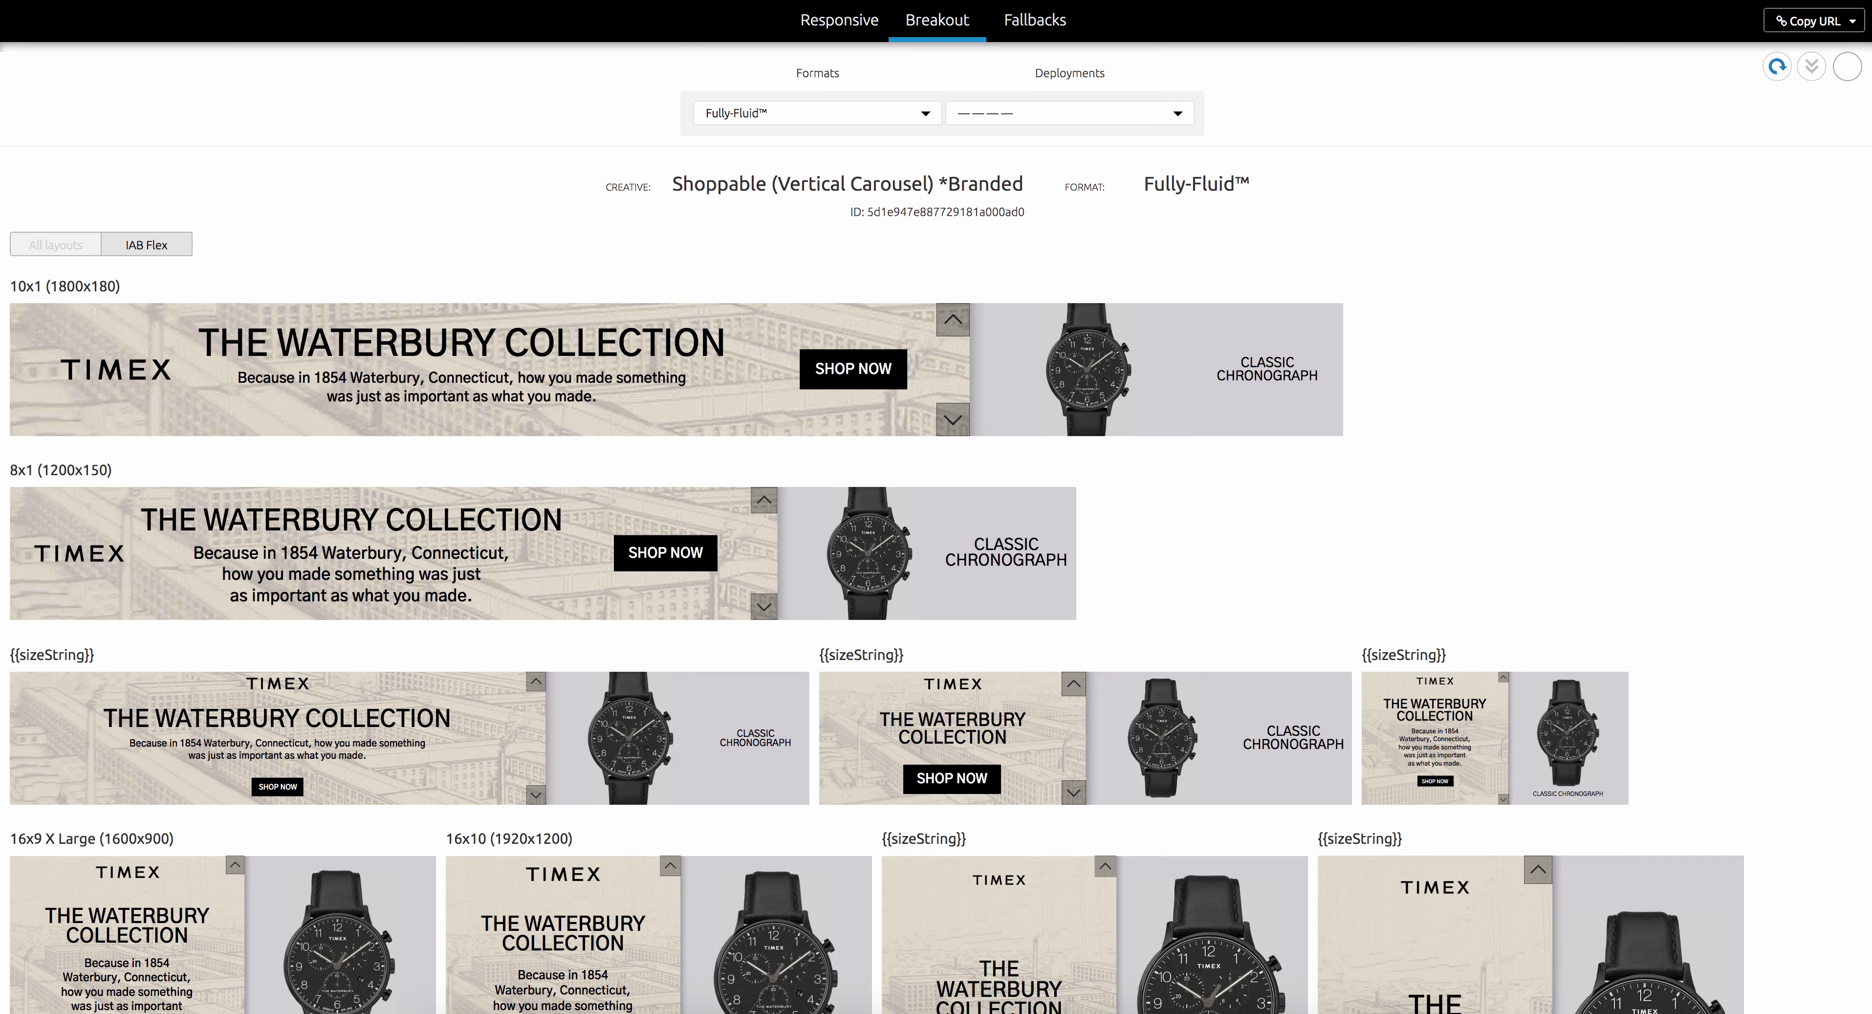
pyautogui.hotkey('ctrl', 'w')
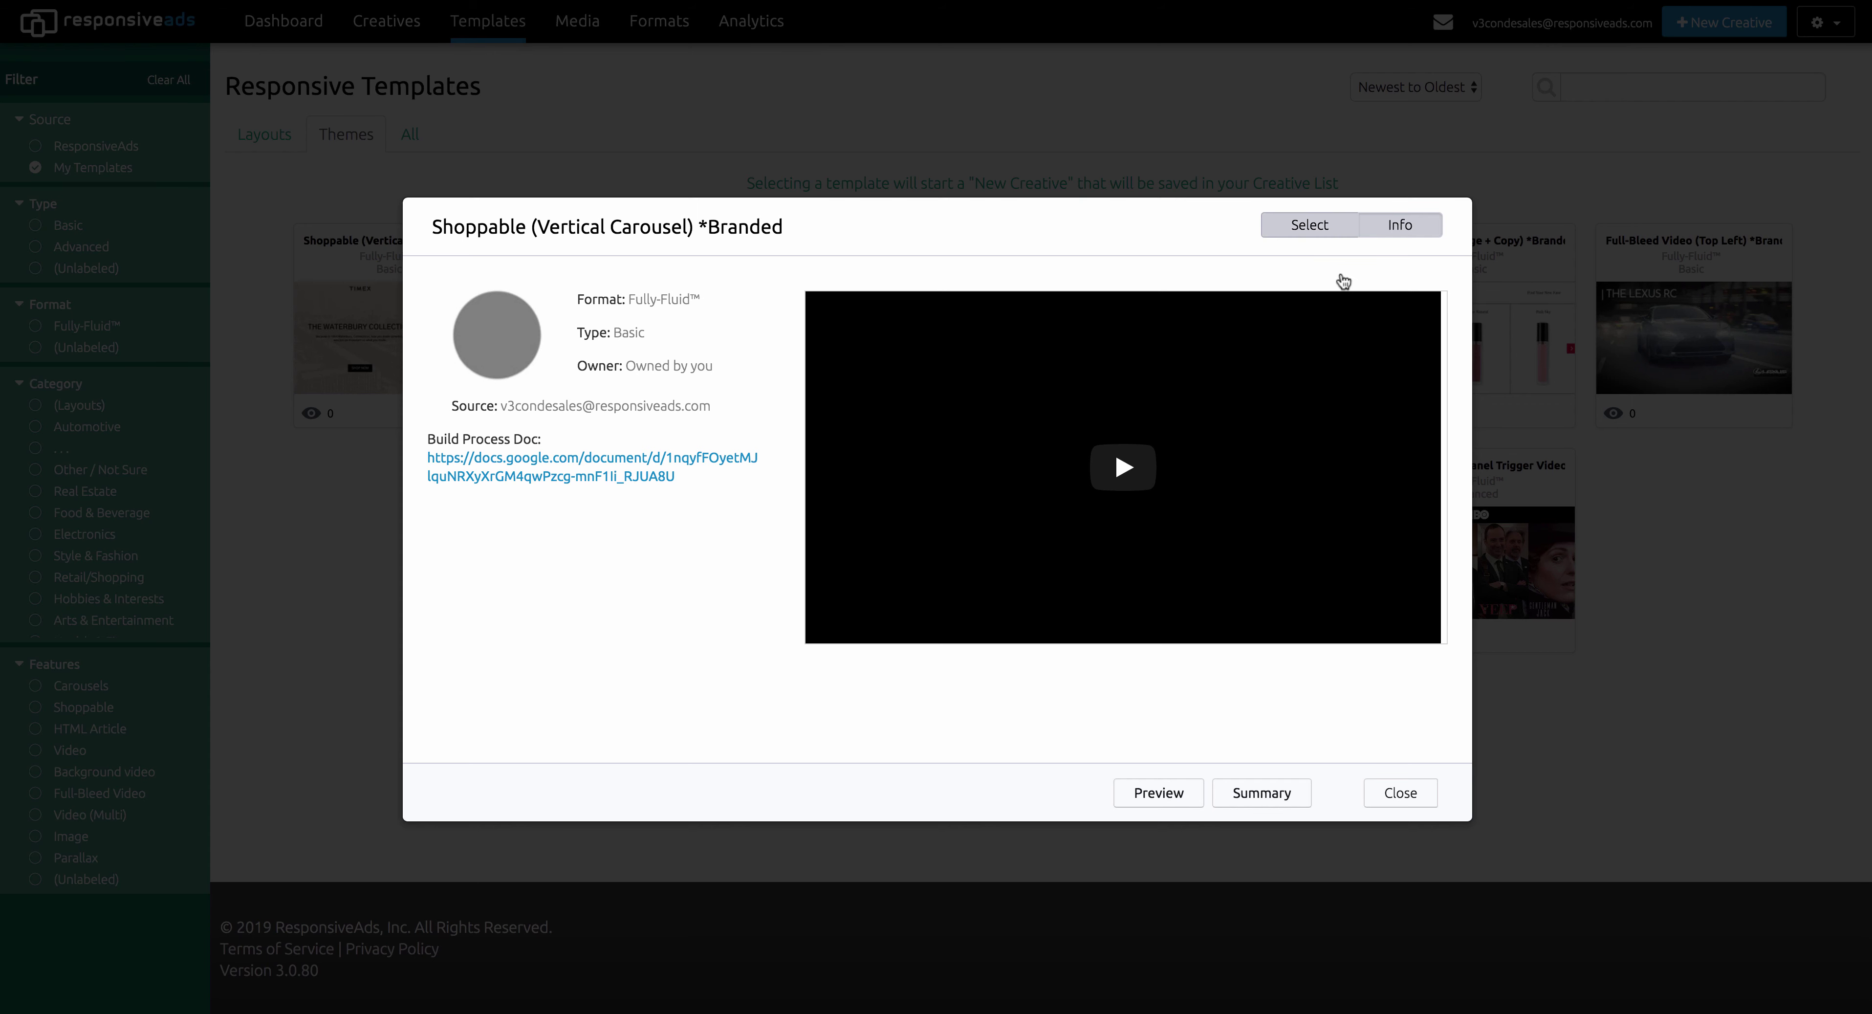
# Step: Close the info dialog and pick Summary from the Shoppable card's options menu
pyautogui.click(1389, 791)
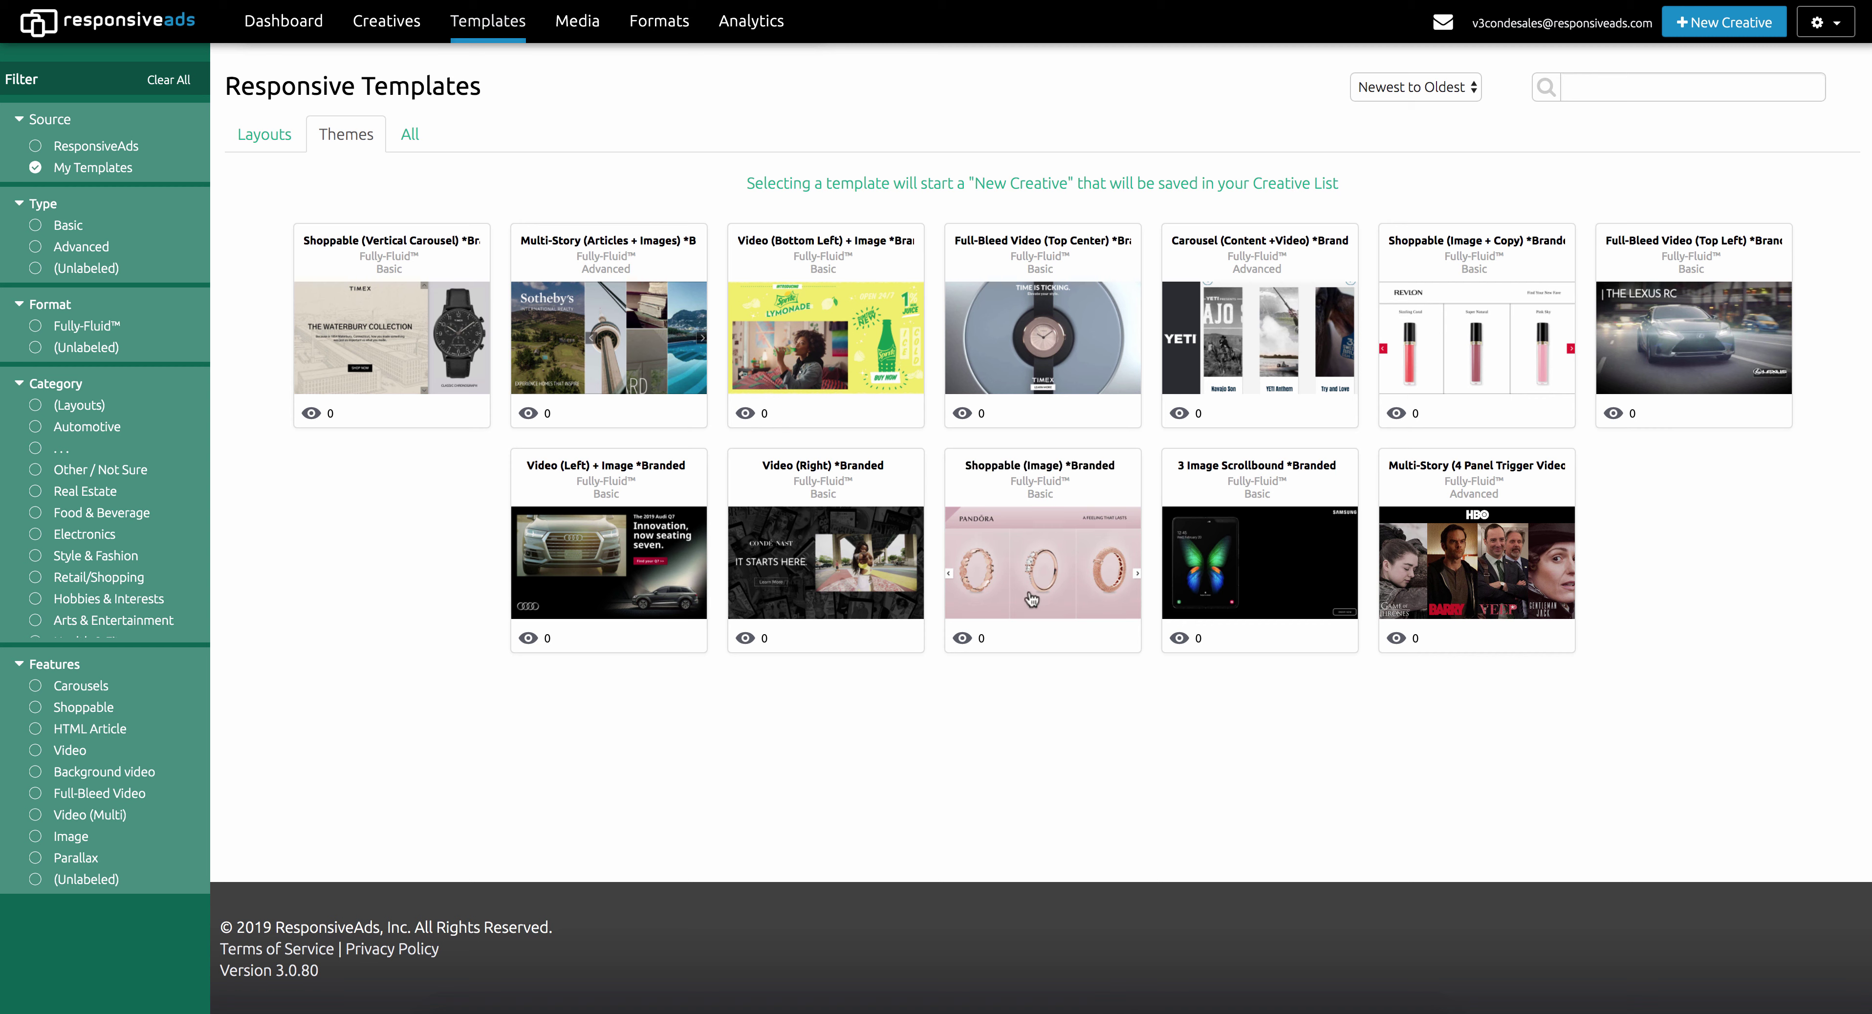
pyautogui.moveTo(452, 355)
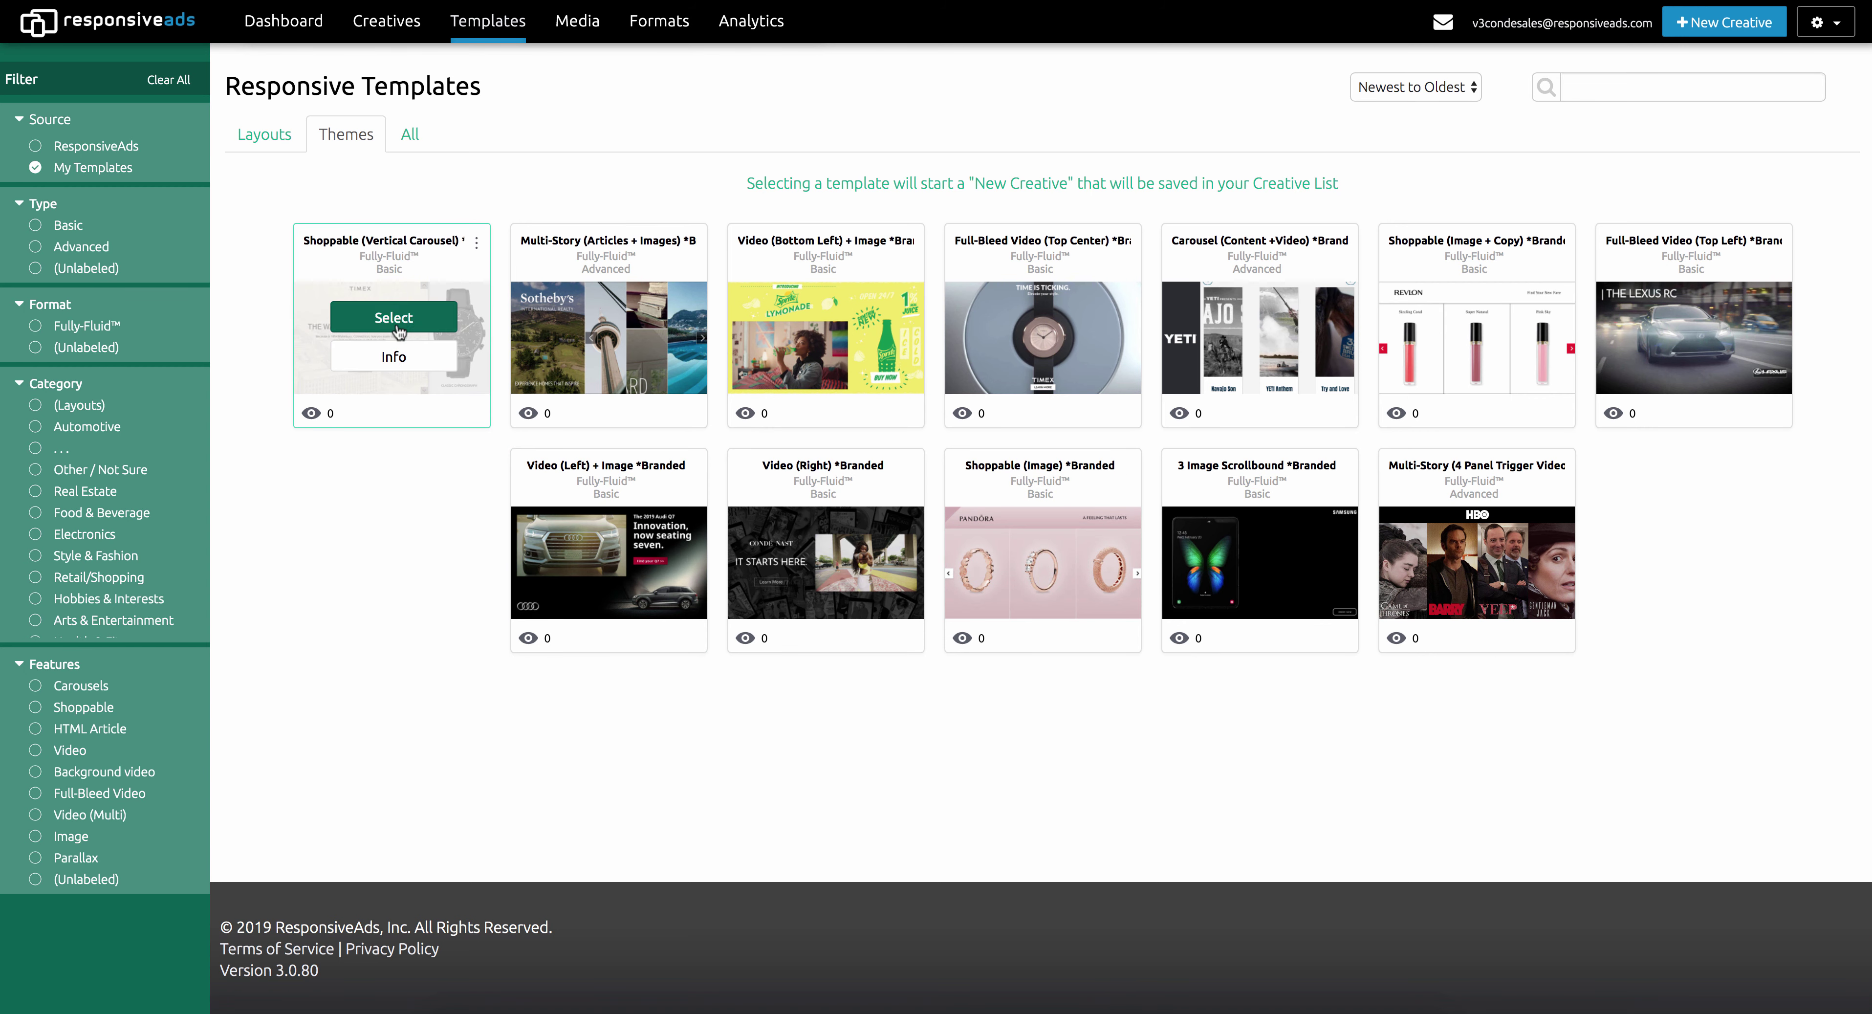
pyautogui.click(476, 243)
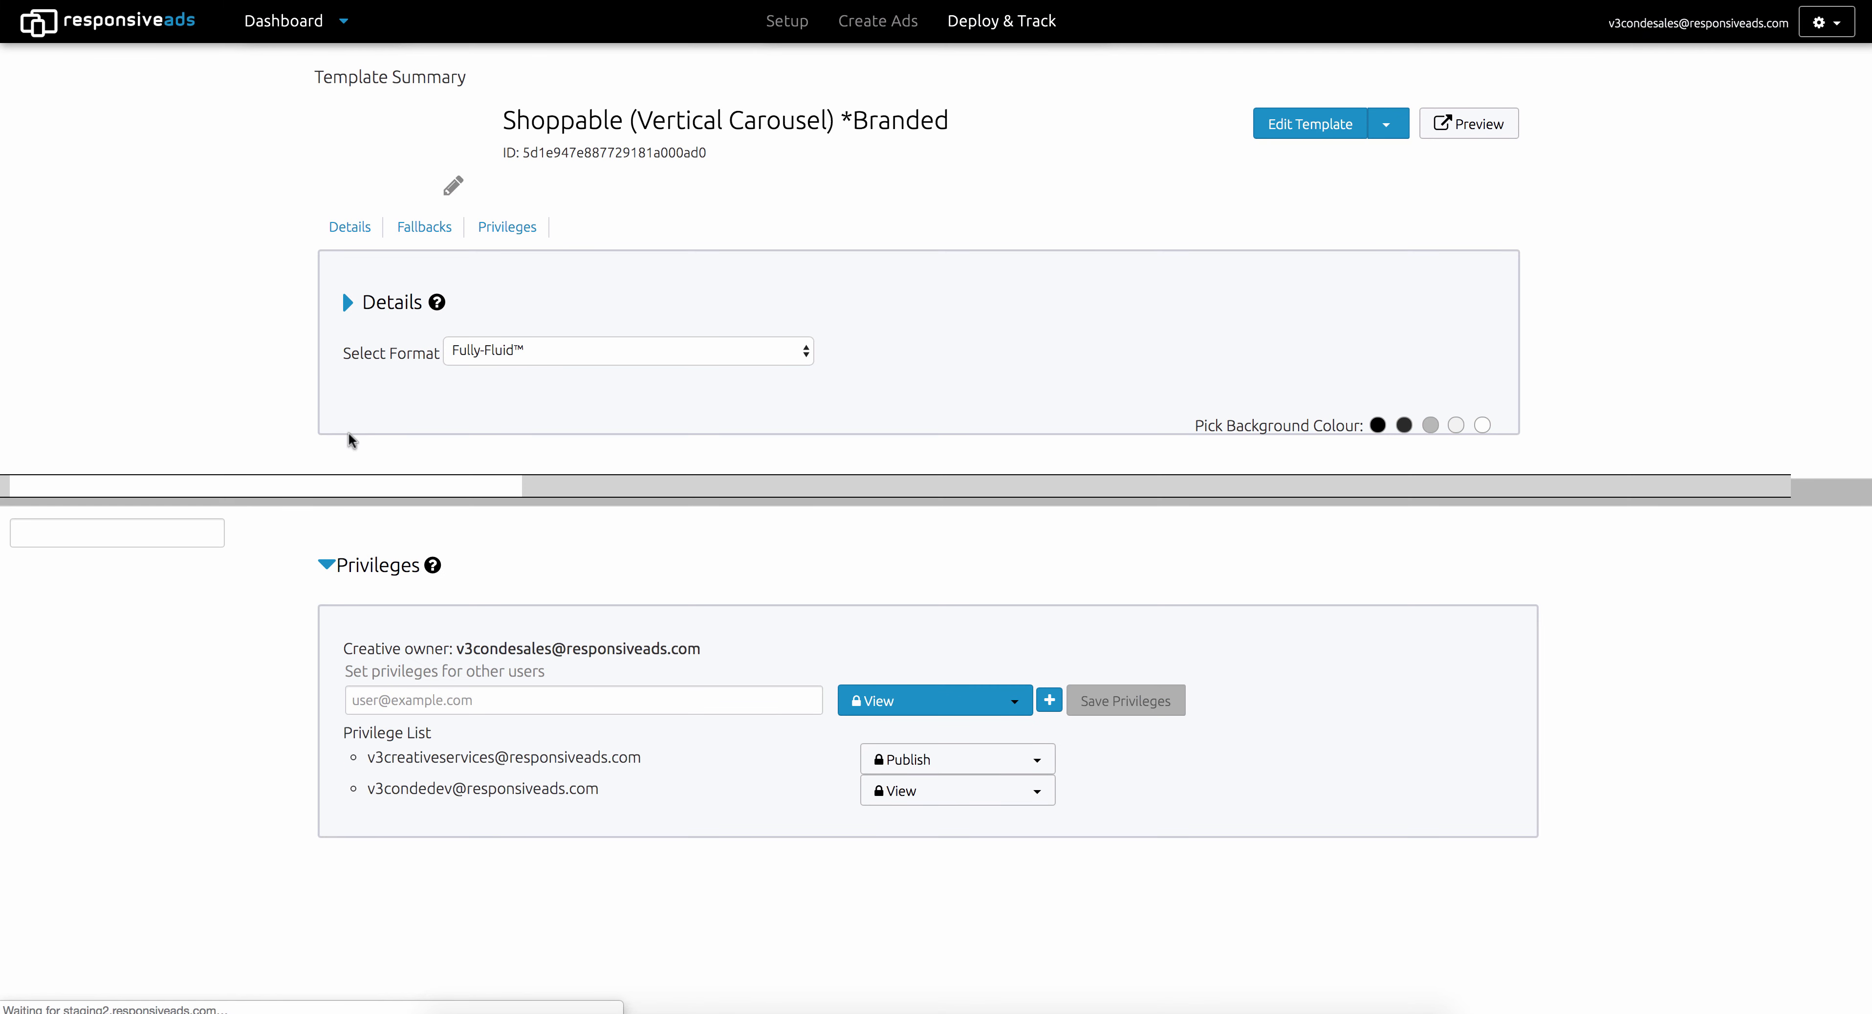
# Step: Expand Details, keep the ad category at Retail/Shopping, and expand the Template info section
pyautogui.click(349, 304)
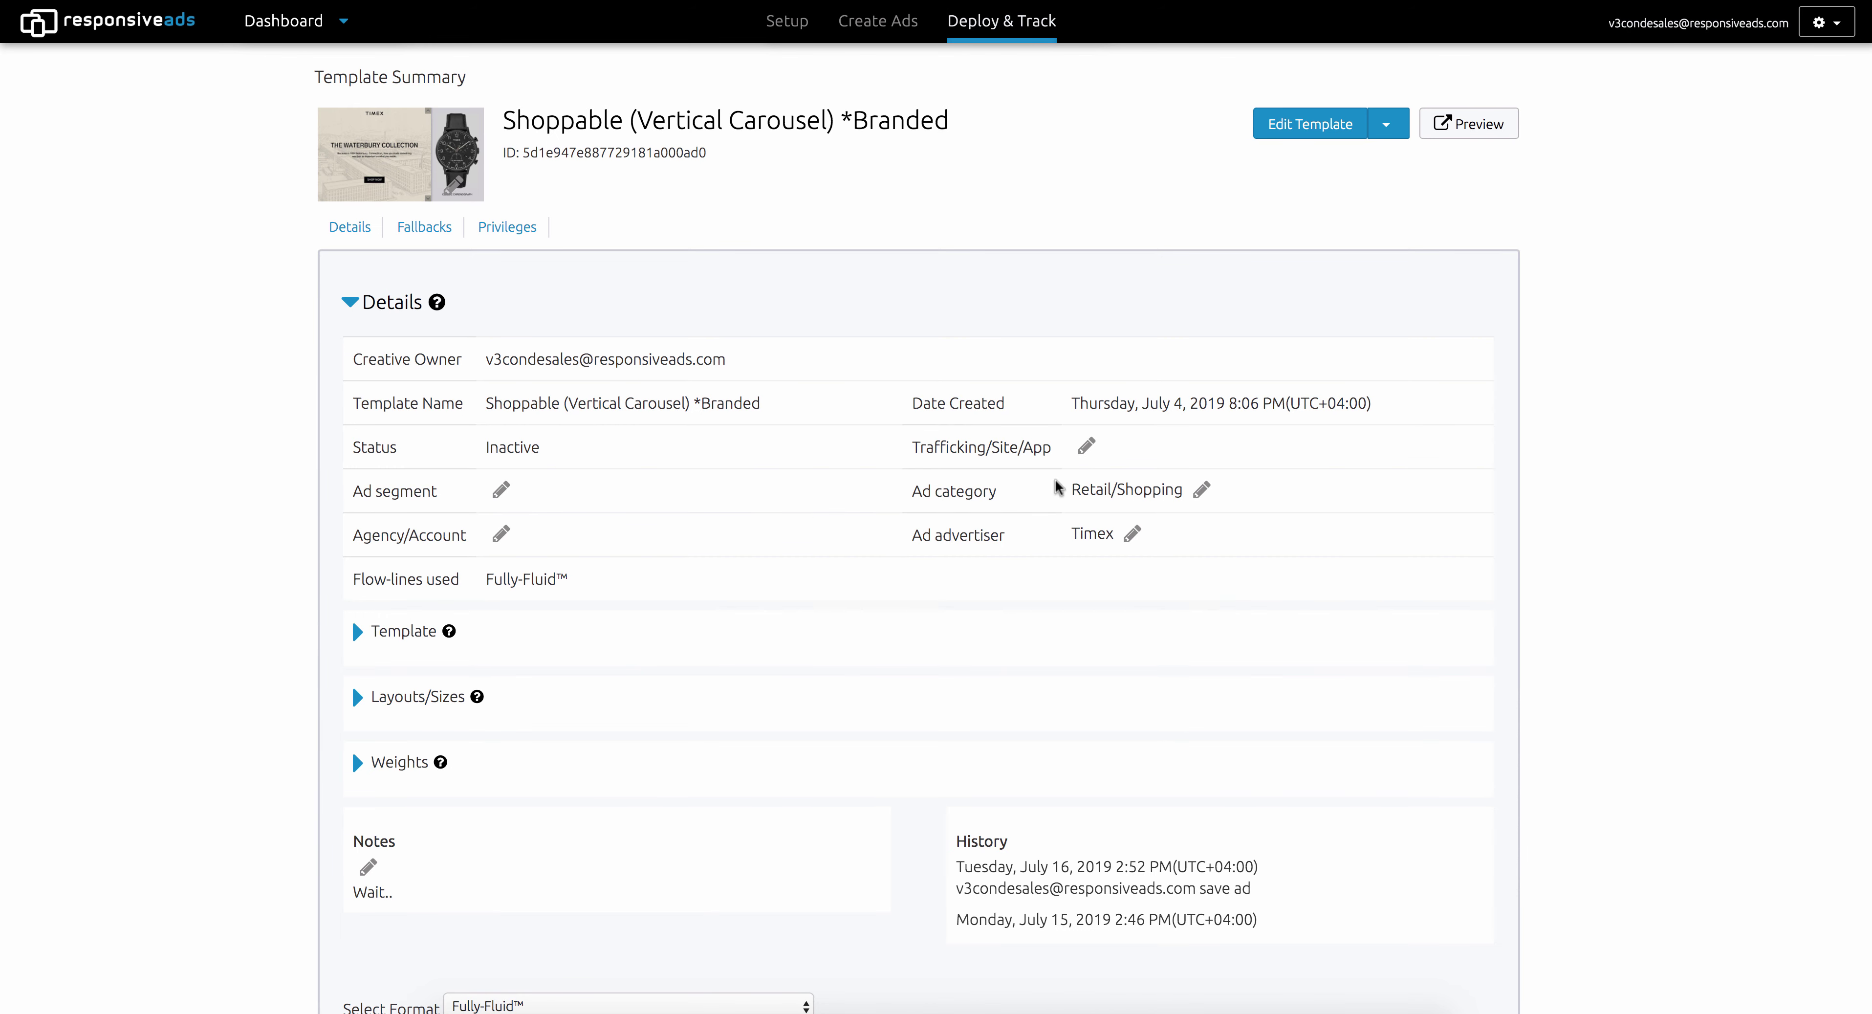
pyautogui.click(1202, 489)
pyautogui.click(1163, 487)
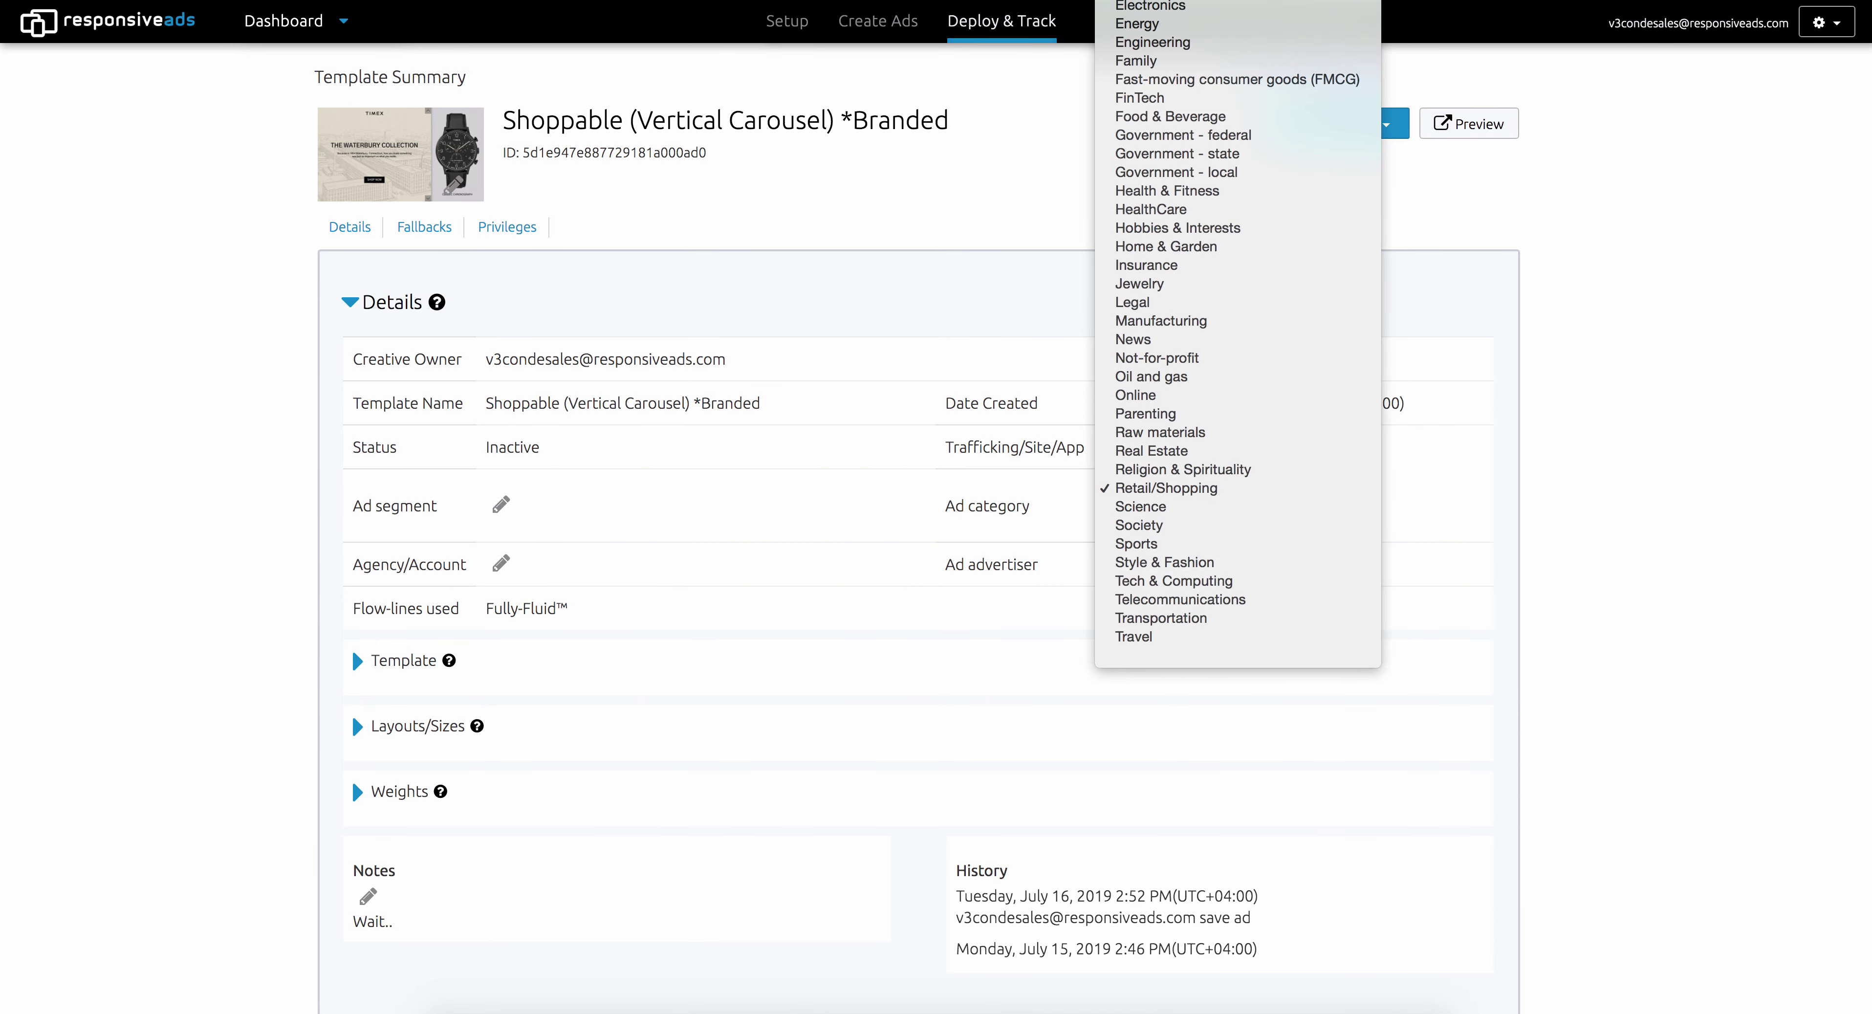
pyautogui.scroll(3, 1163, 8)
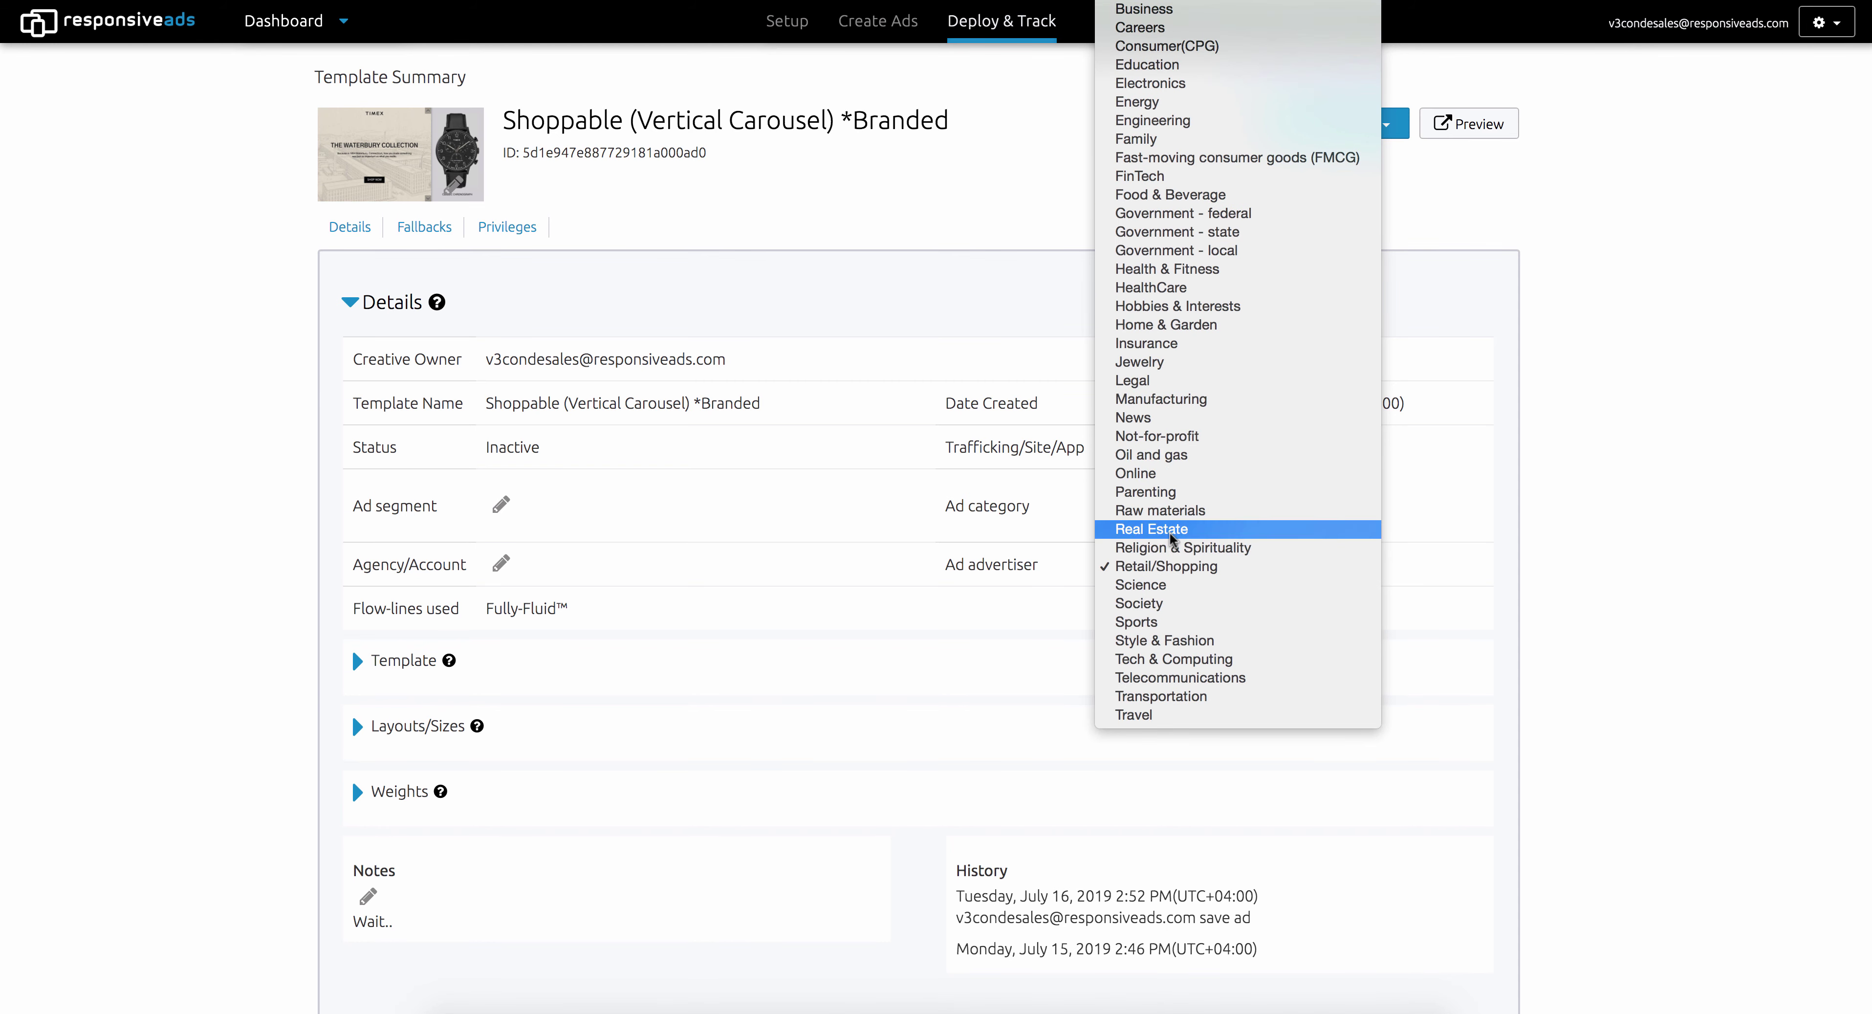
pyautogui.click(1563, 521)
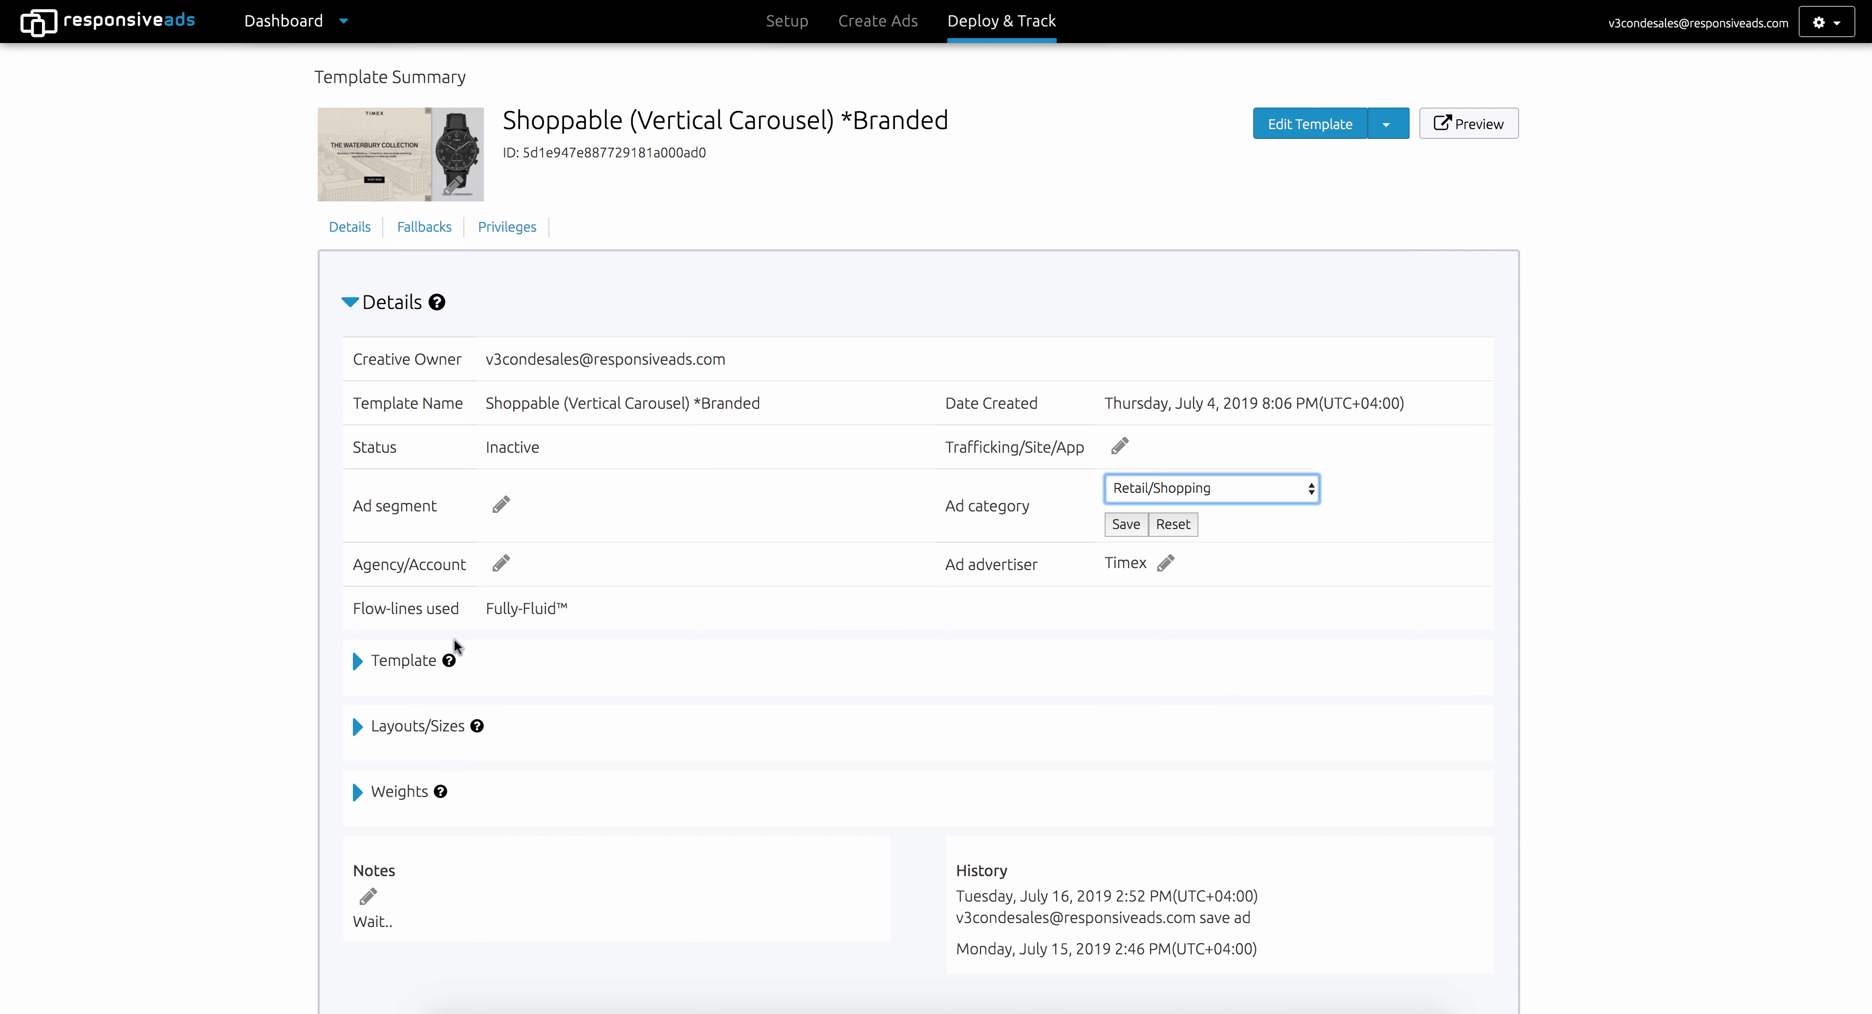
pyautogui.click(357, 662)
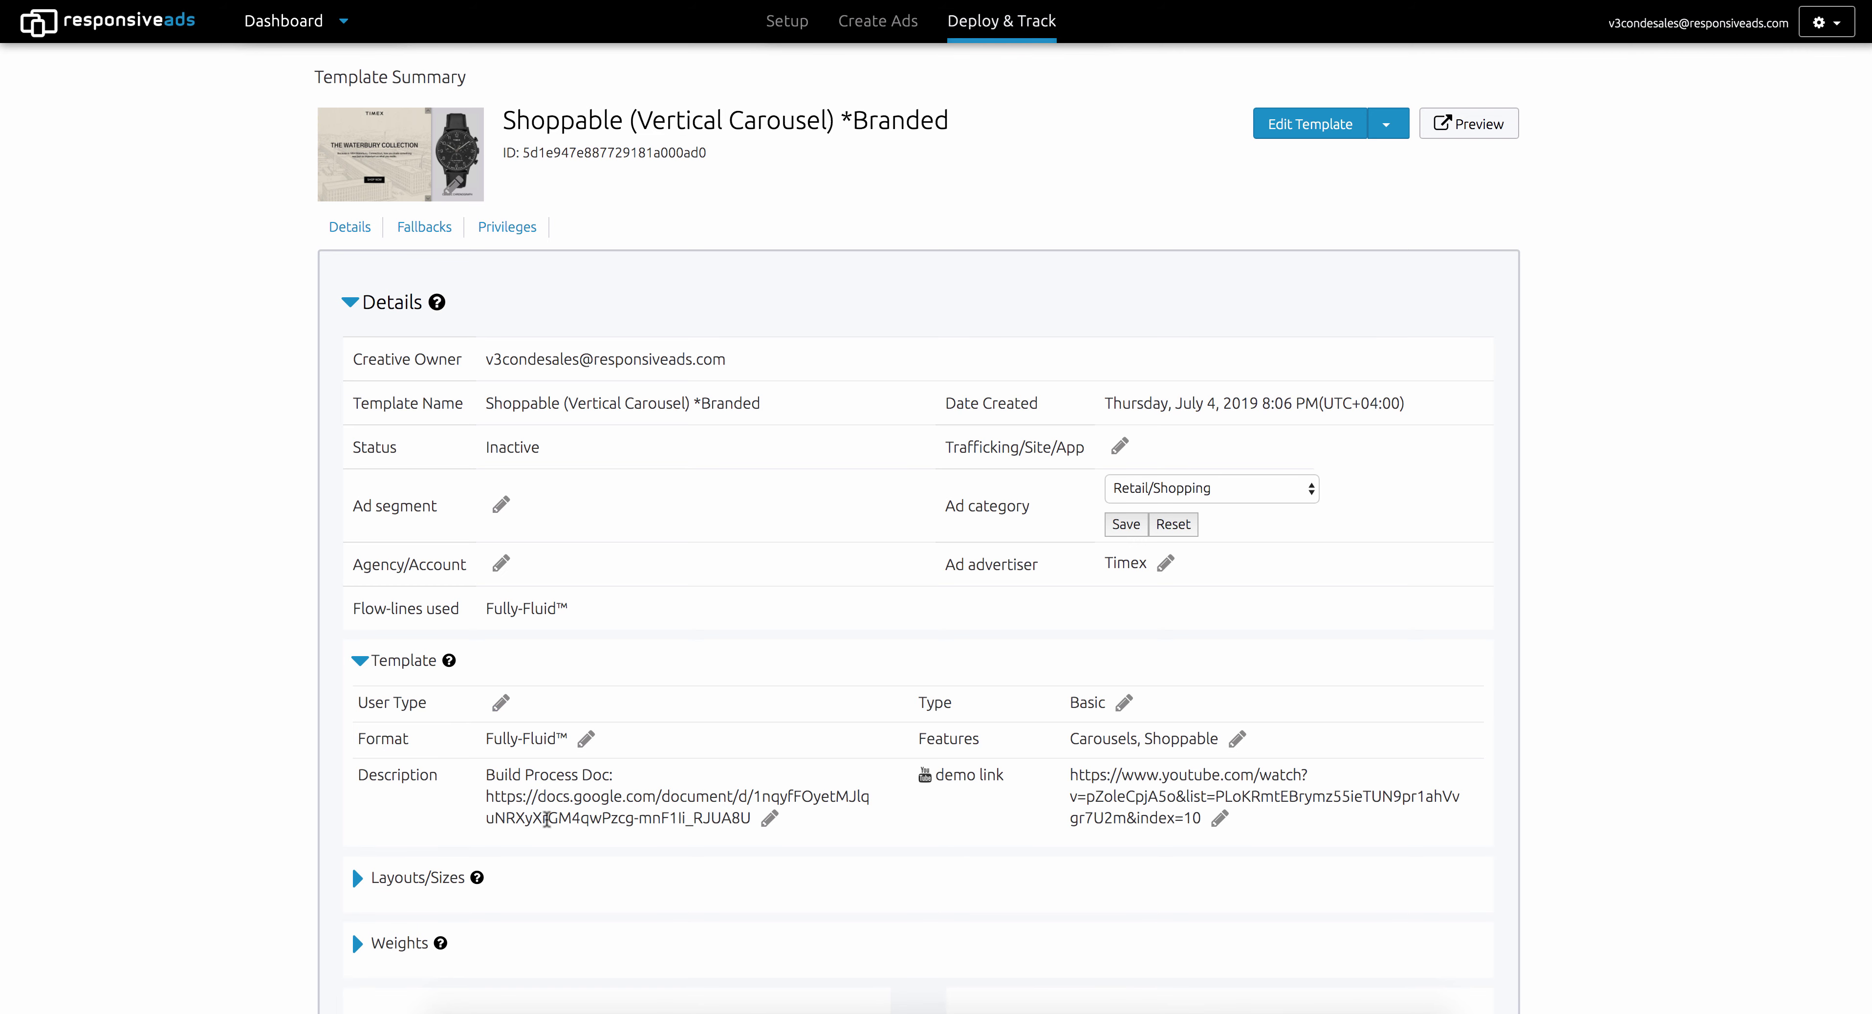
# Step: Scroll through the summary showing Inactive status, advertiser Timex and Retail/Shopping category
pyautogui.scroll(-3, 551, 818)
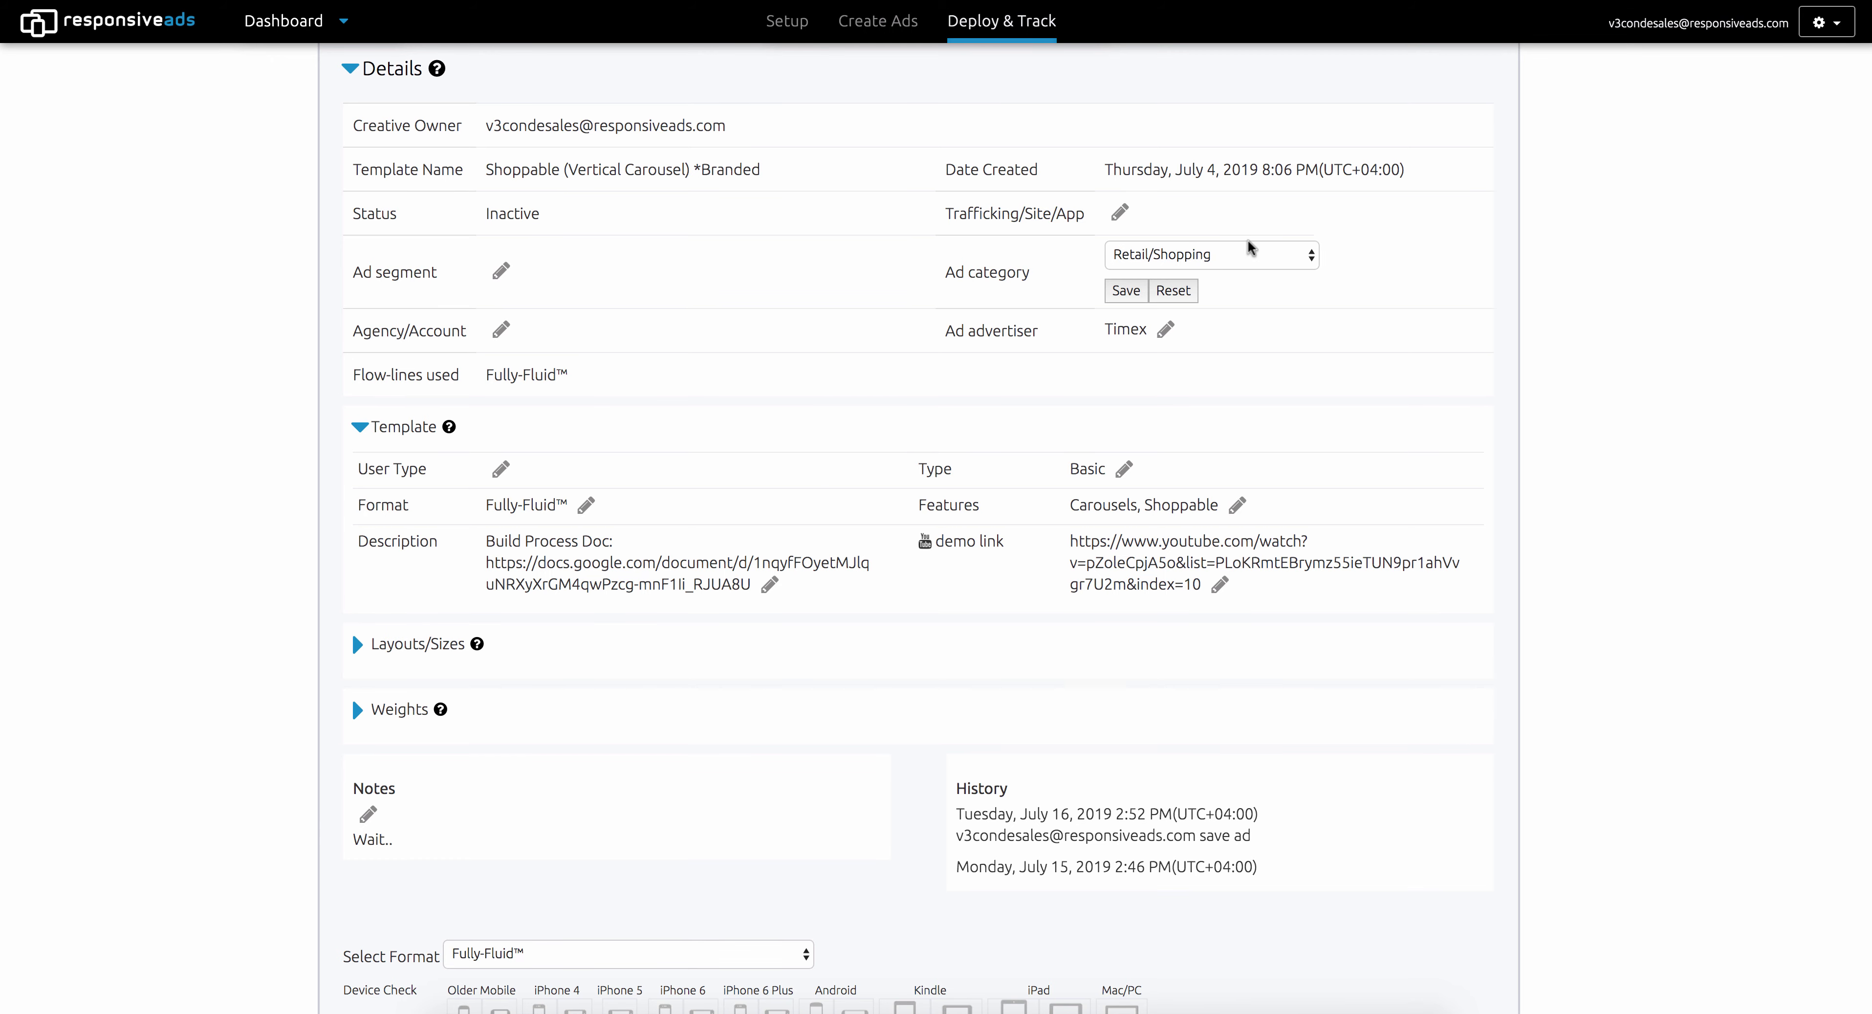
pyautogui.scroll(3, 1249, 247)
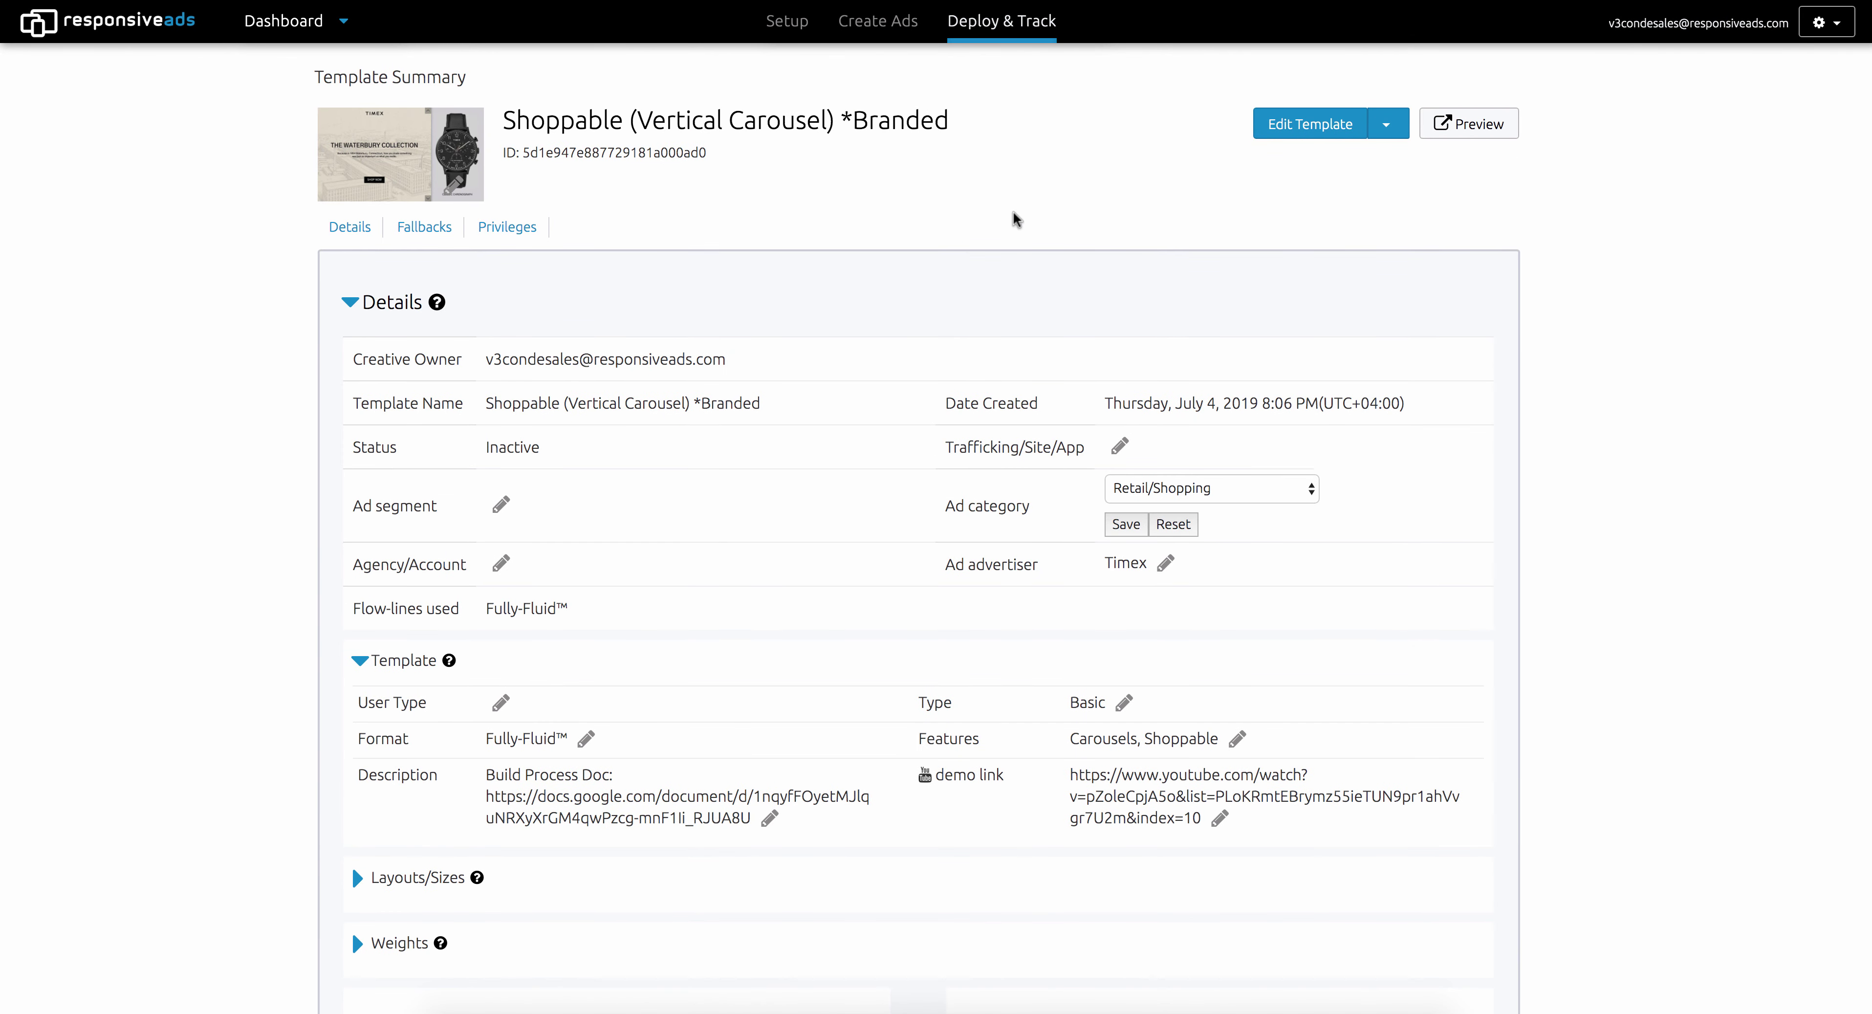